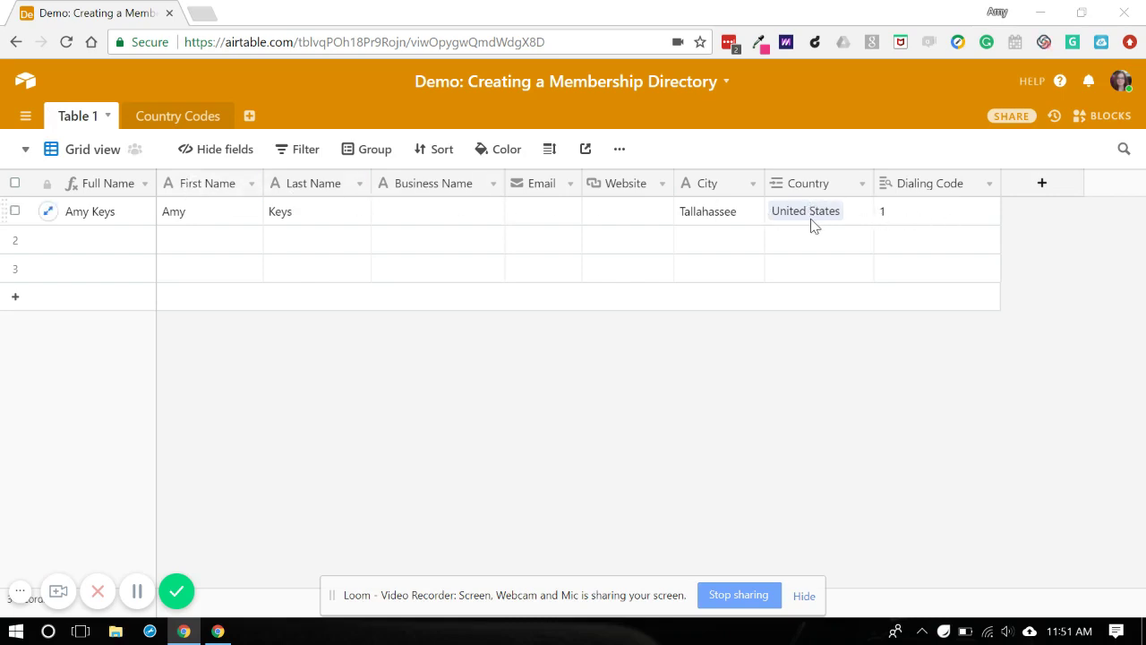
Glance at the Country Codes table, then return to the Table 1 records.
left_click(157, 119)
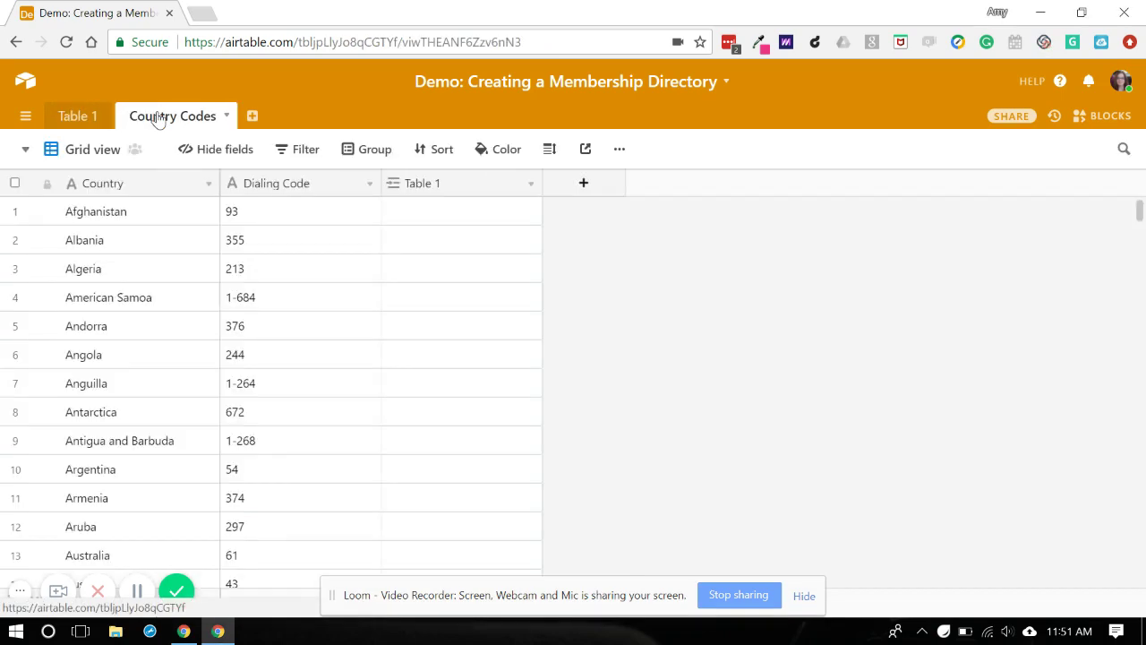
left_click(81, 116)
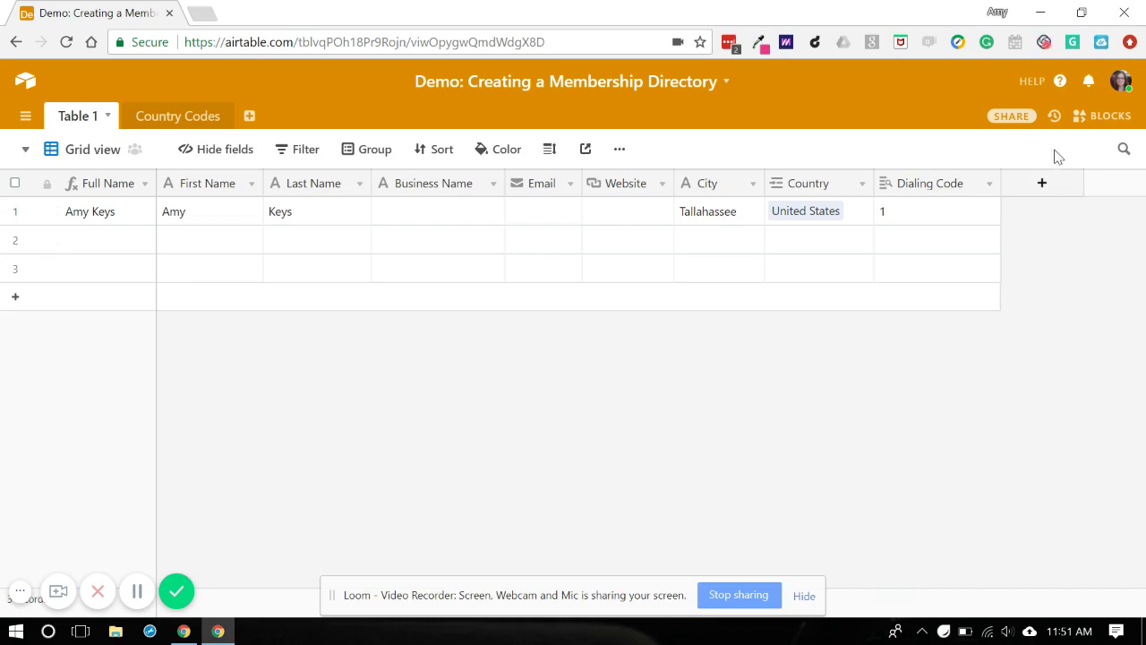
Create a field named Mobile Ph, switching its type from Phone number to Number with Integer format, and save it.
left_click(1042, 184)
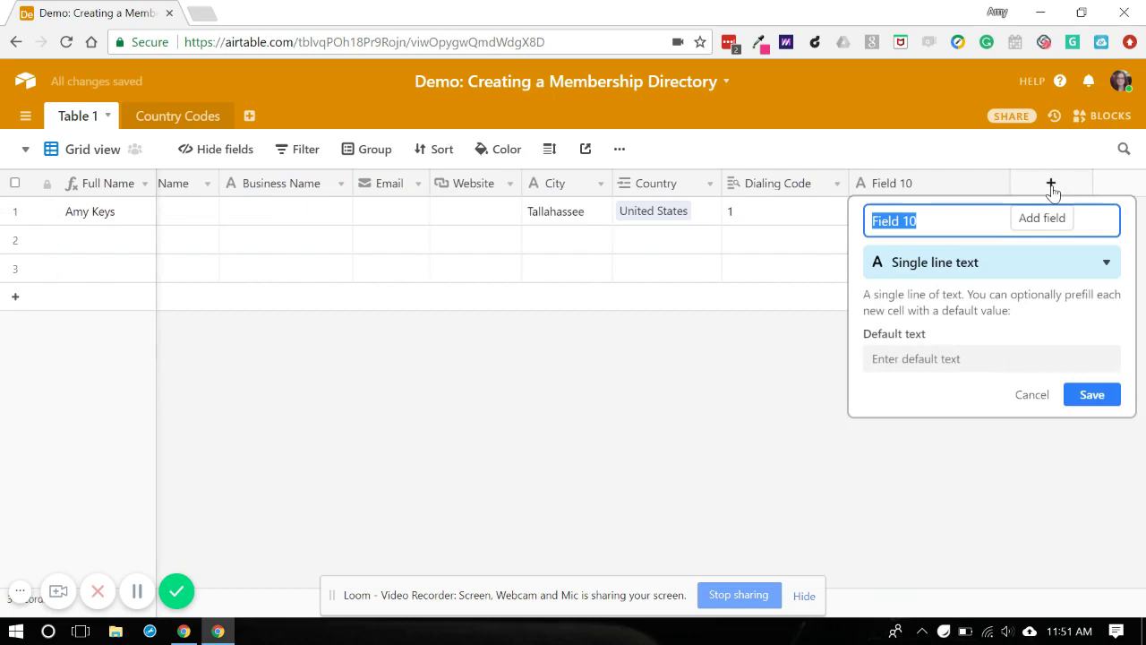
type("Mobile ")
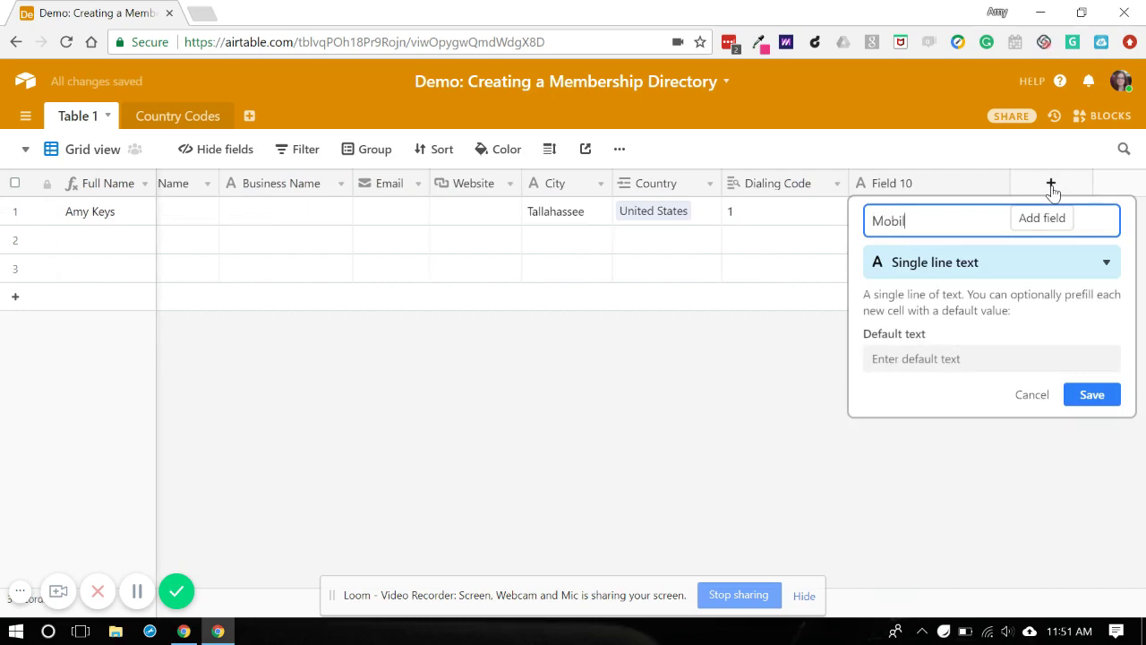
type("Ph")
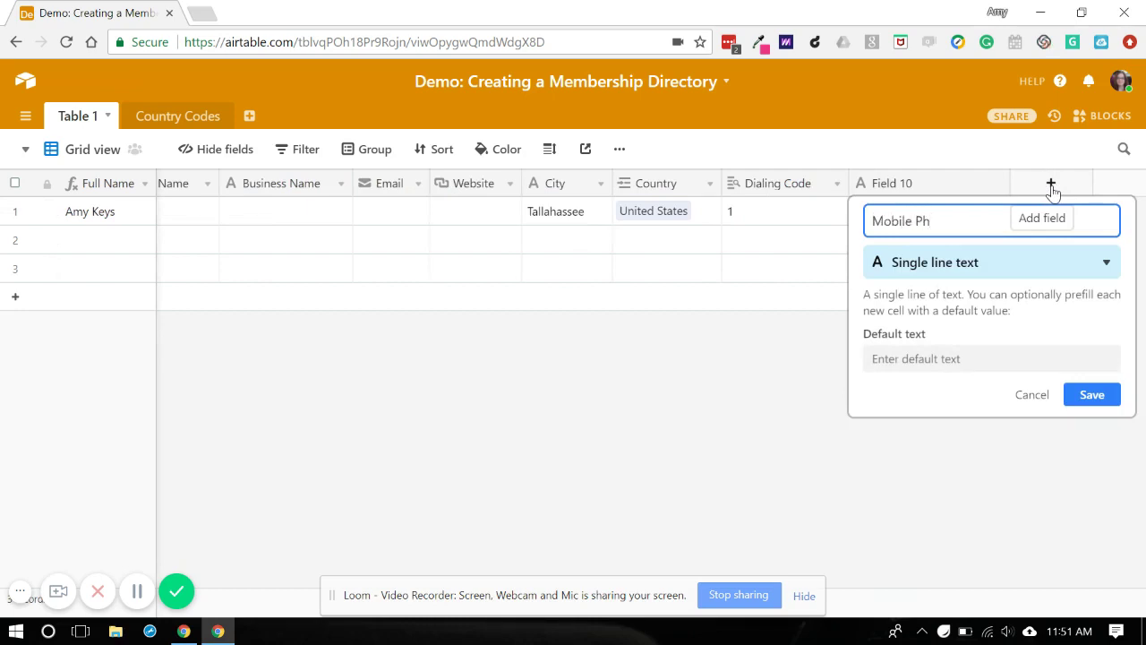
left_click(1089, 272)
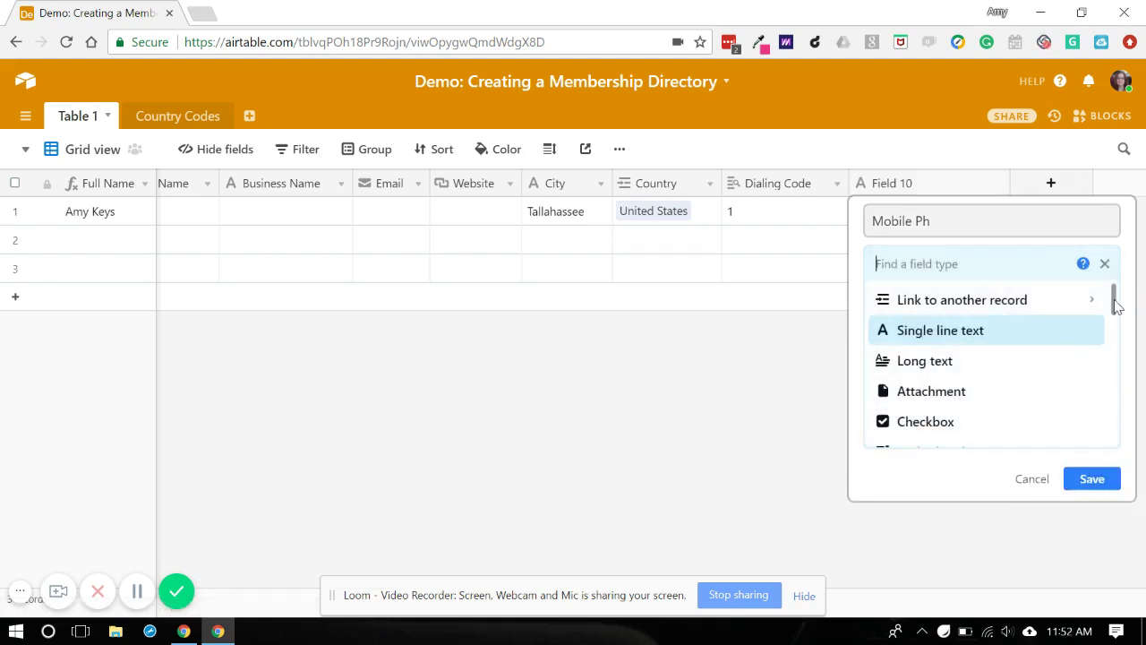
left_click_drag(1115, 304, 1115, 357)
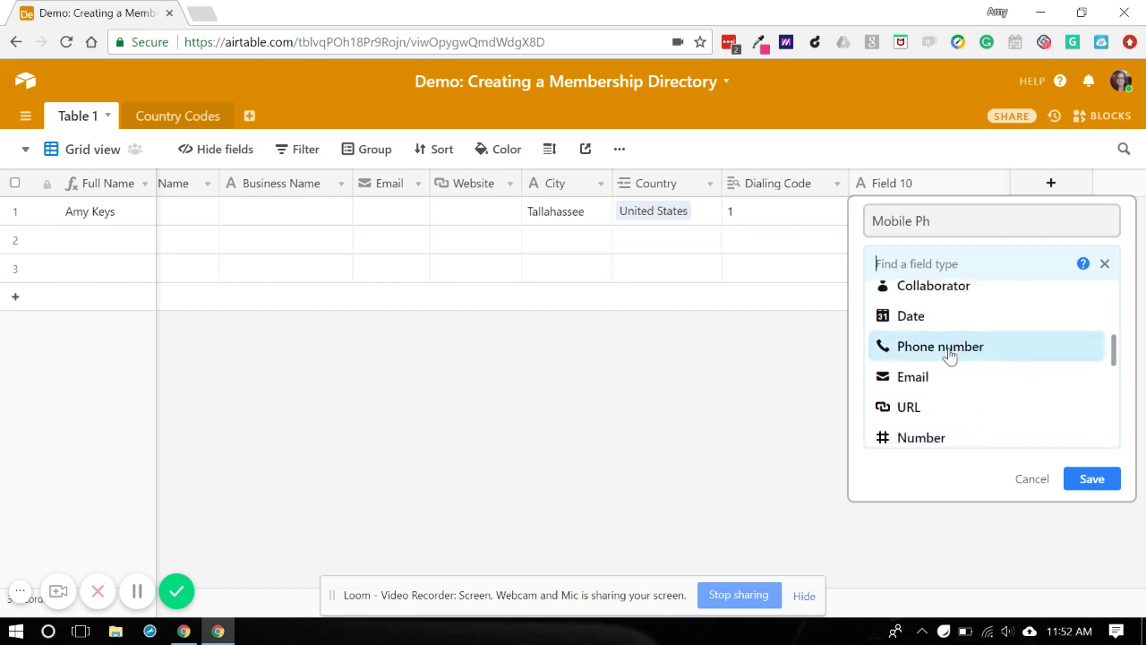
left_click(949, 351)
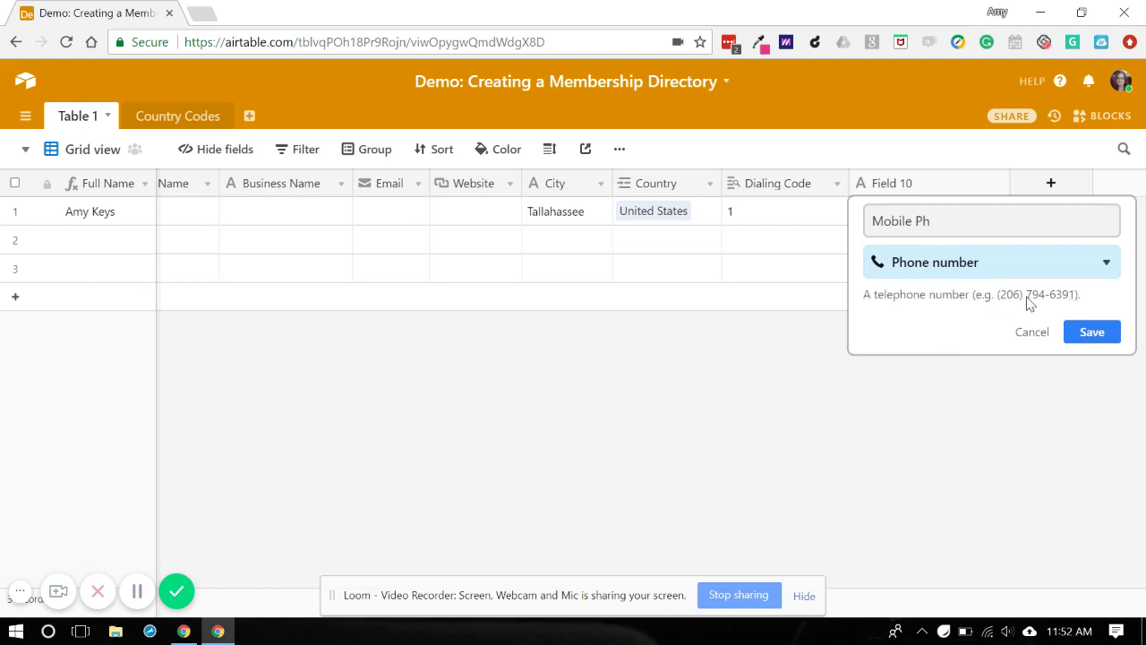
left_click(1103, 267)
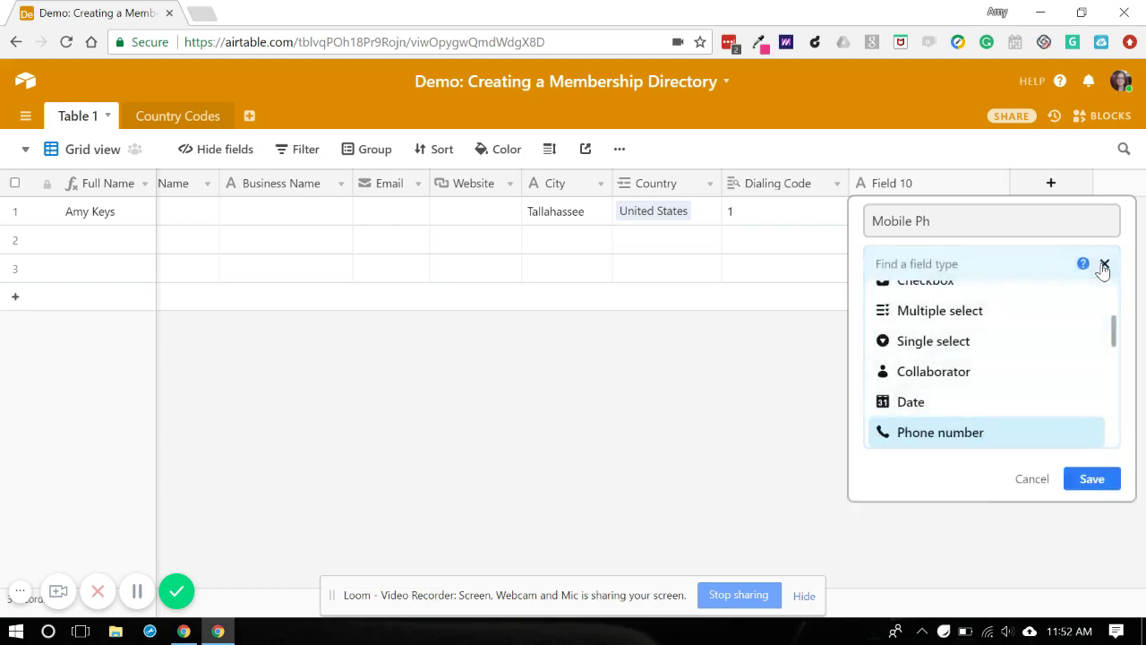
left_click_drag(1116, 334, 1114, 372)
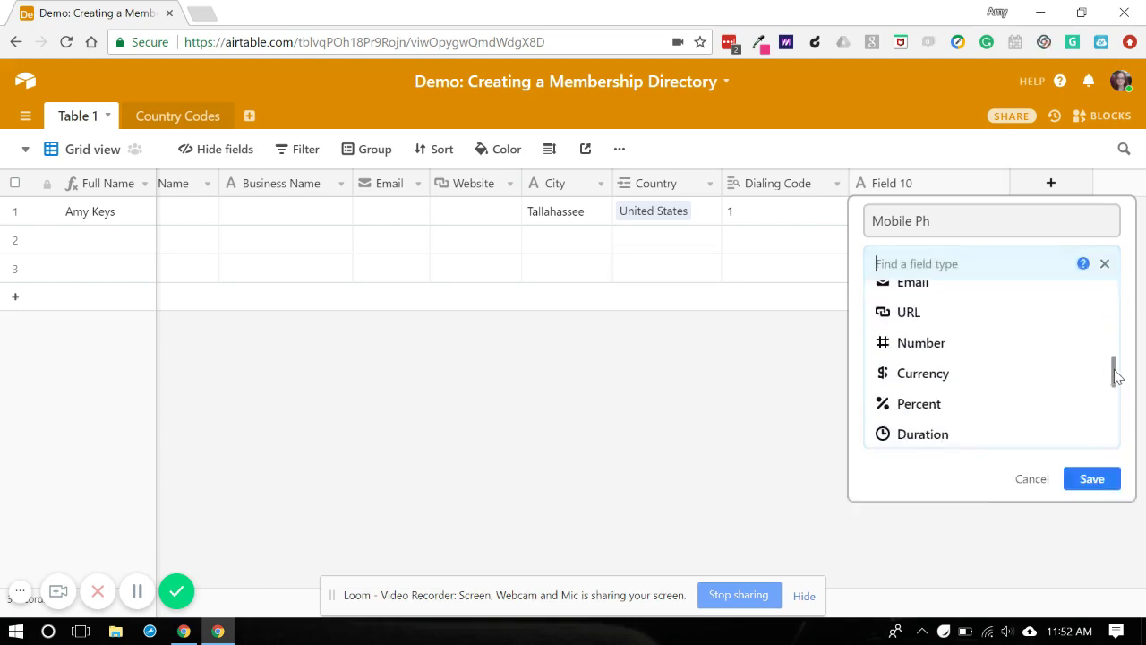
left_click(938, 351)
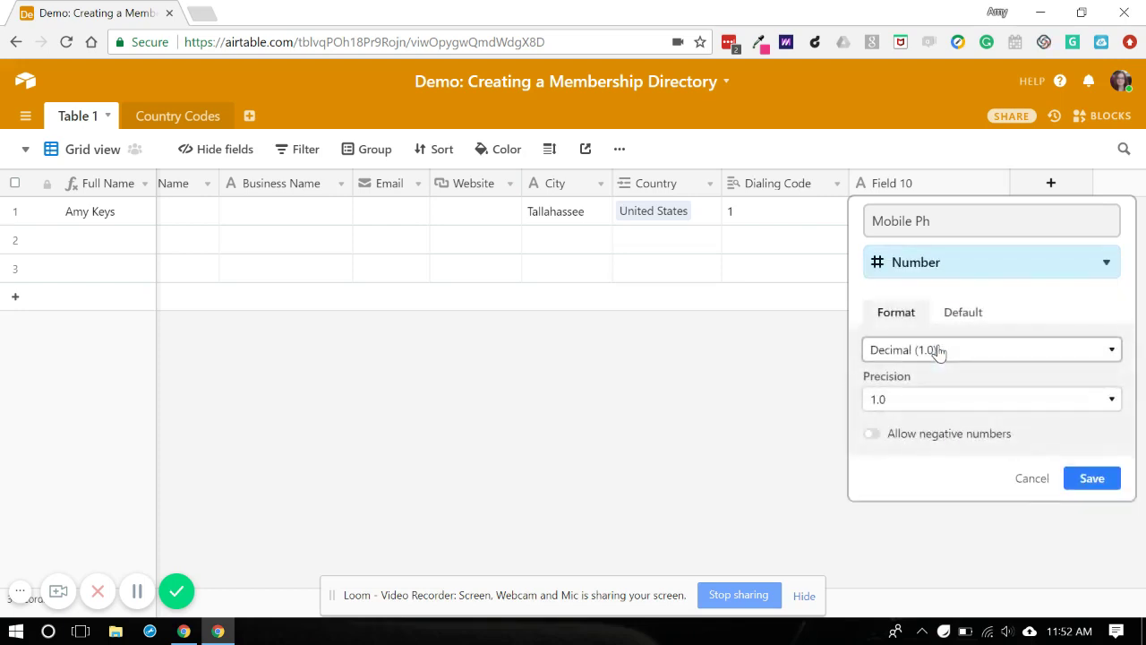
left_click(911, 350)
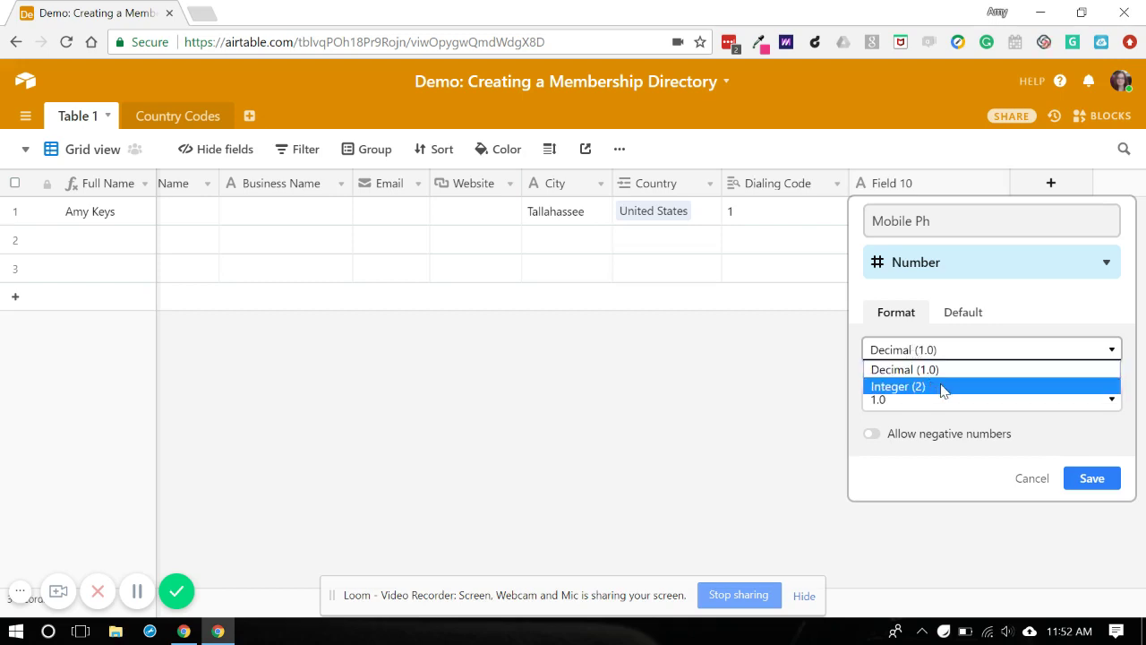
left_click(942, 387)
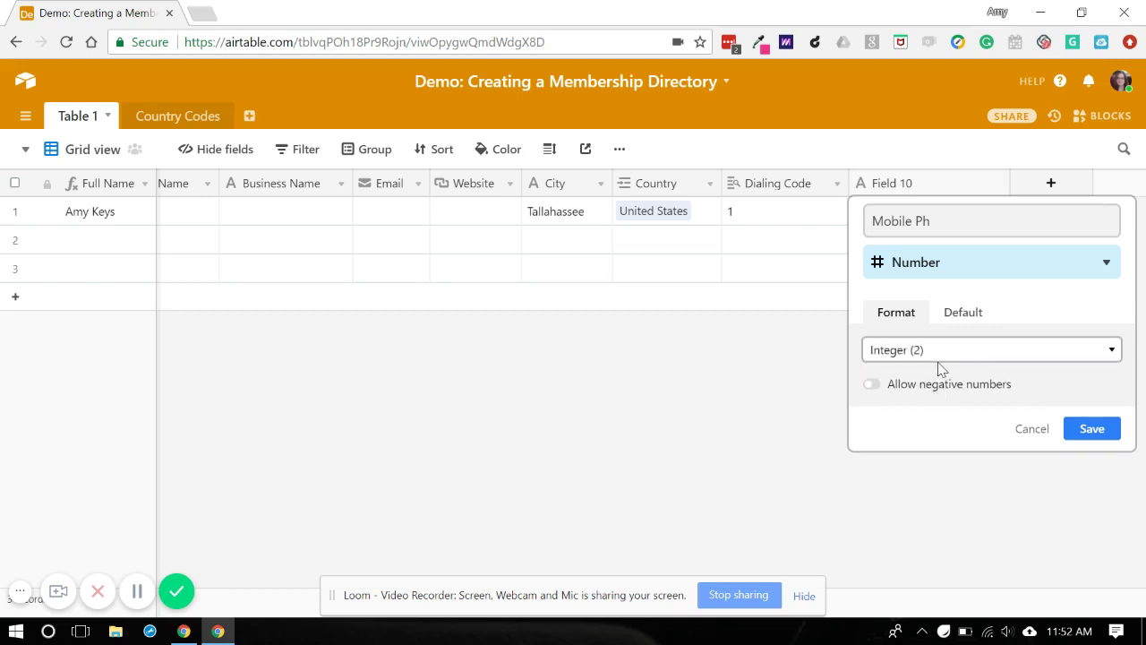
left_click(1094, 429)
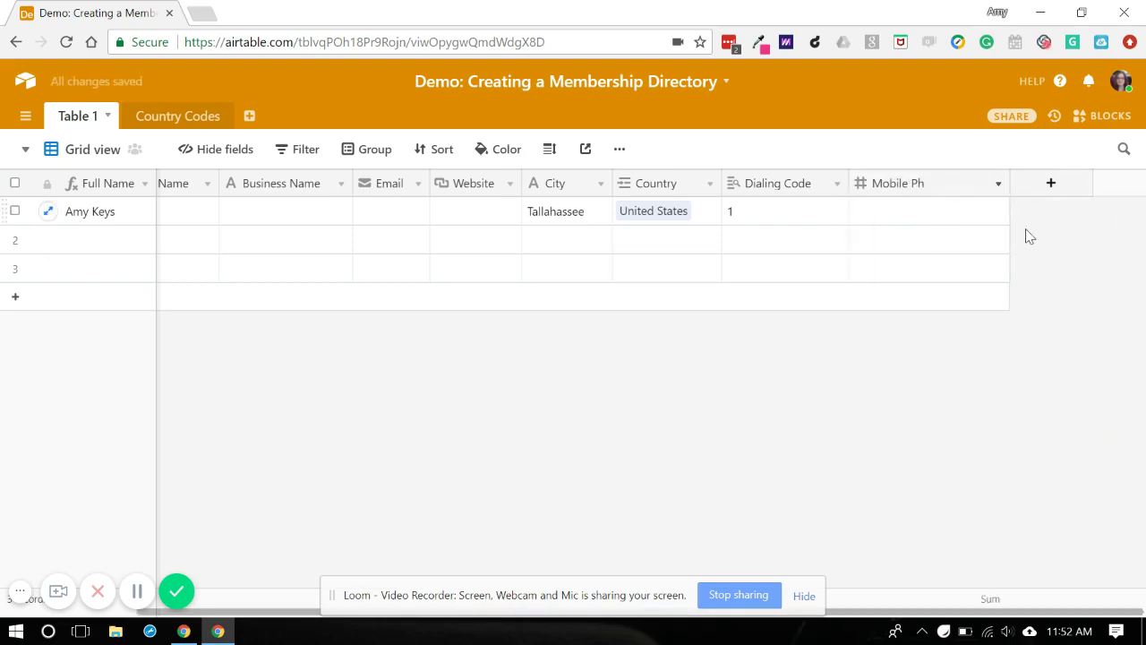
mouse_move(940, 268)
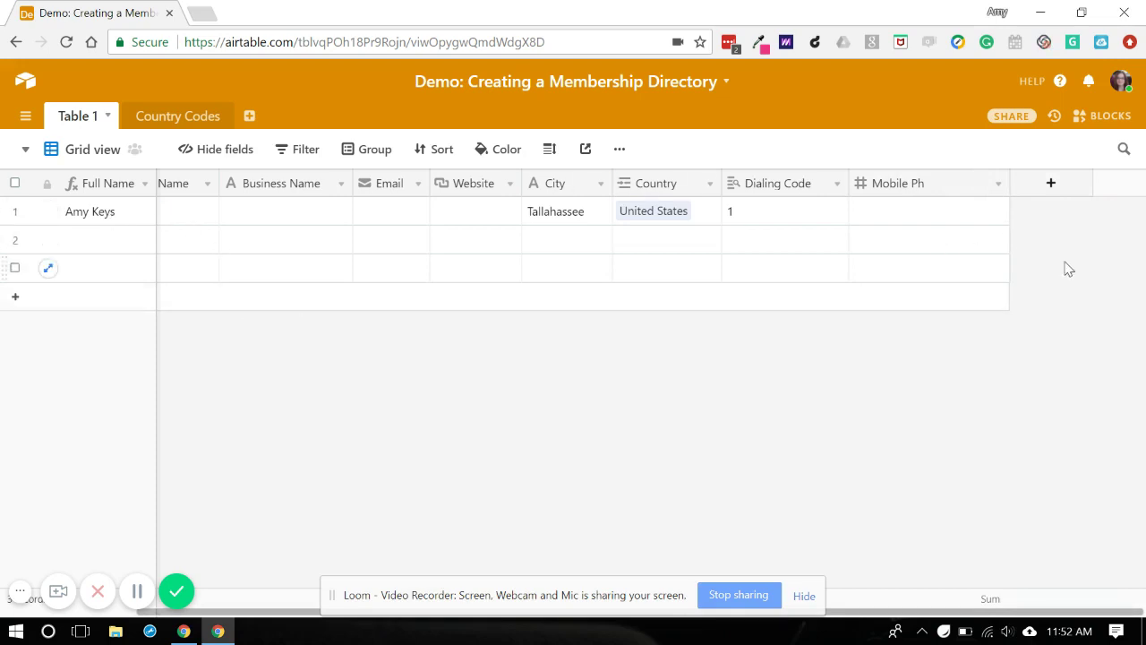
Add a Contact Phone Formula field and paste a CONCATENATE formula joining +, Dialing Code, a space and Phone.
left_click(1052, 185)
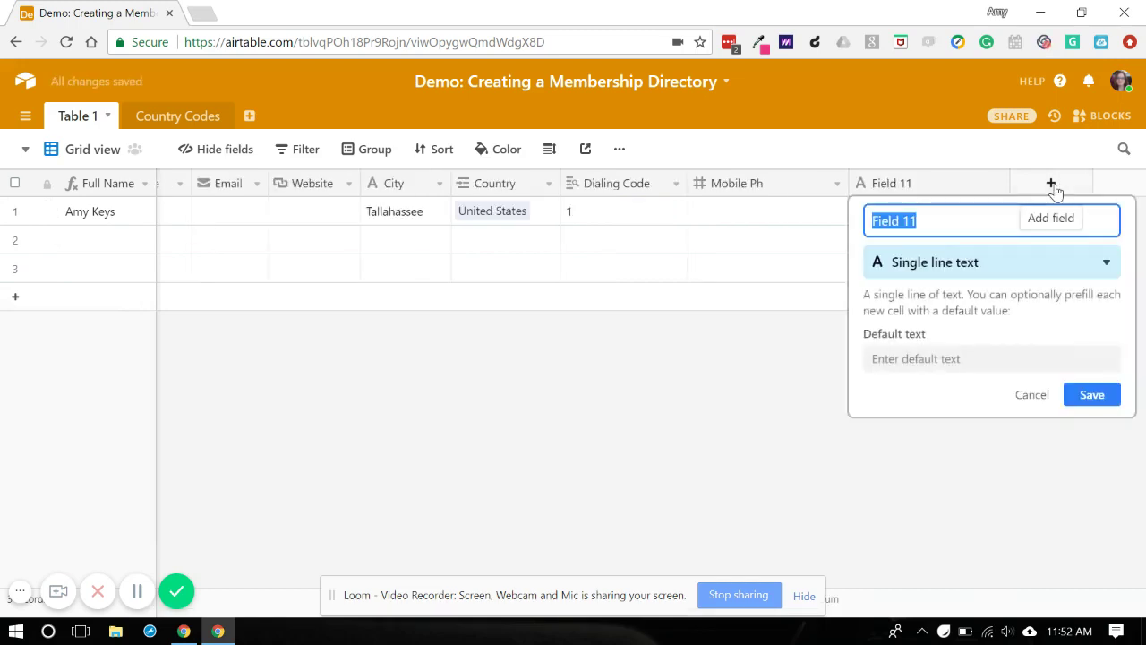
type("Contact P")
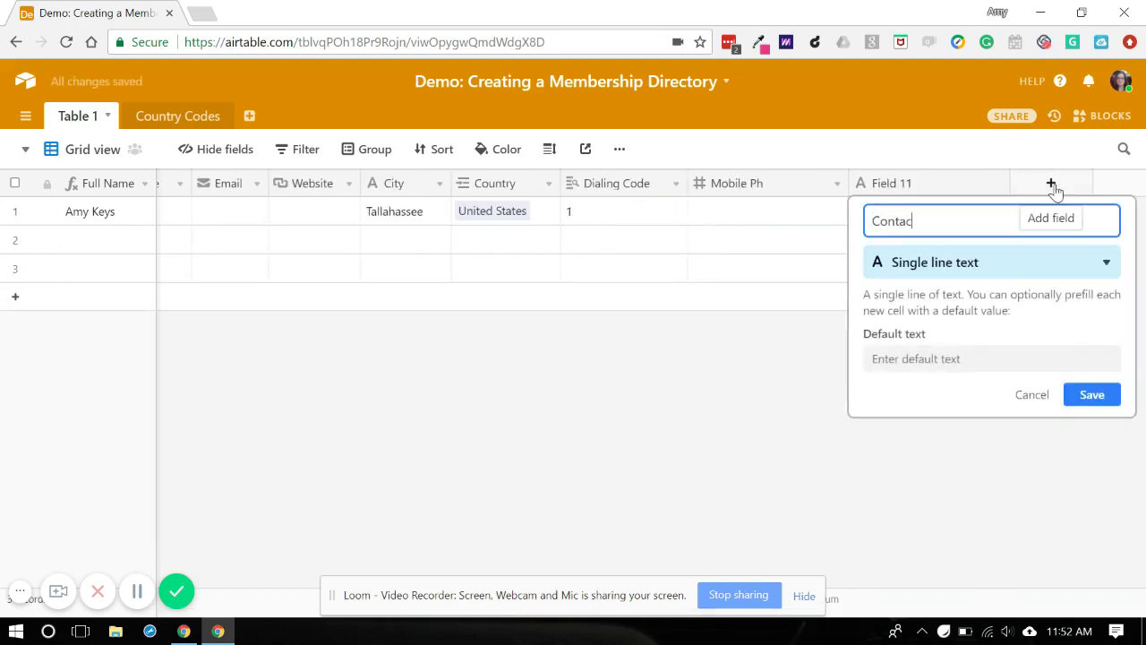
type("hone")
left_click(1069, 264)
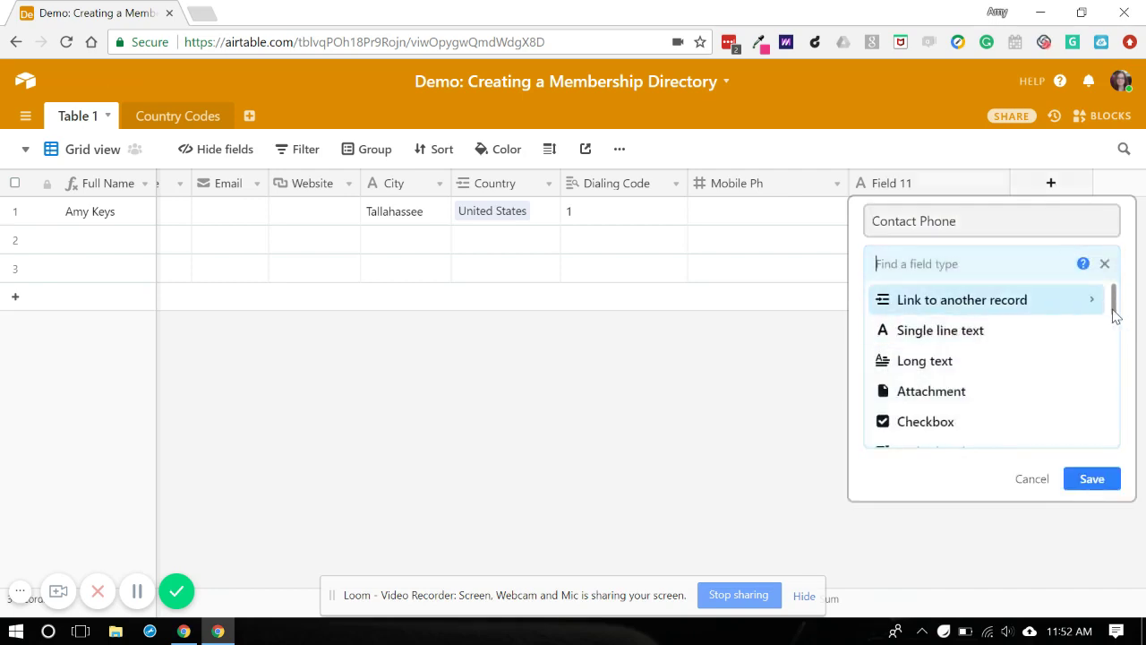
scroll(1116, 340, "down", 1)
scroll(1116, 344, "down", 2)
scroll(1115, 363, "down", 1)
scroll(1114, 394, "down", 1)
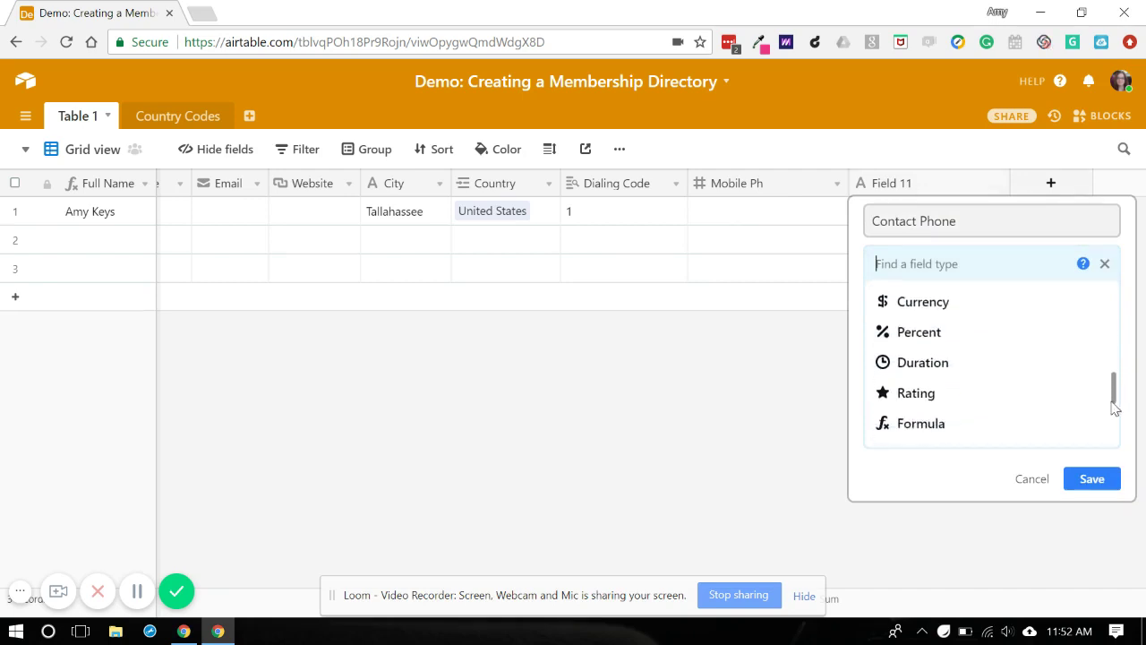
left_click(929, 394)
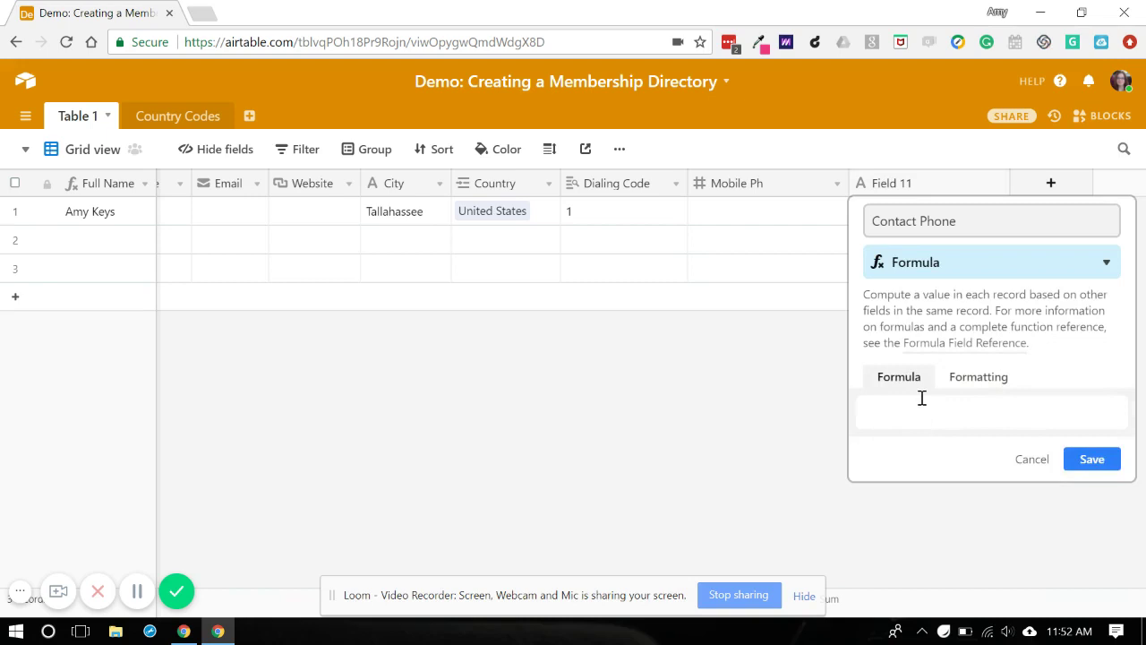
left_click(922, 404)
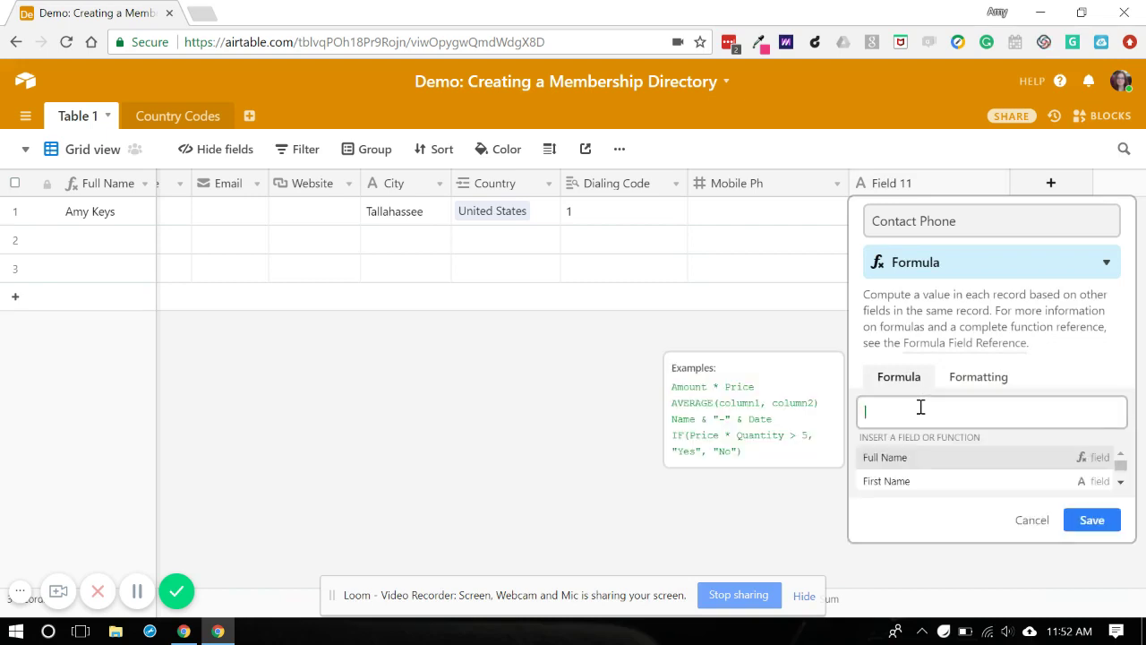
type("CONCATENATE(\"+\"&{Dialing Code}&\" \"&{Phone})")
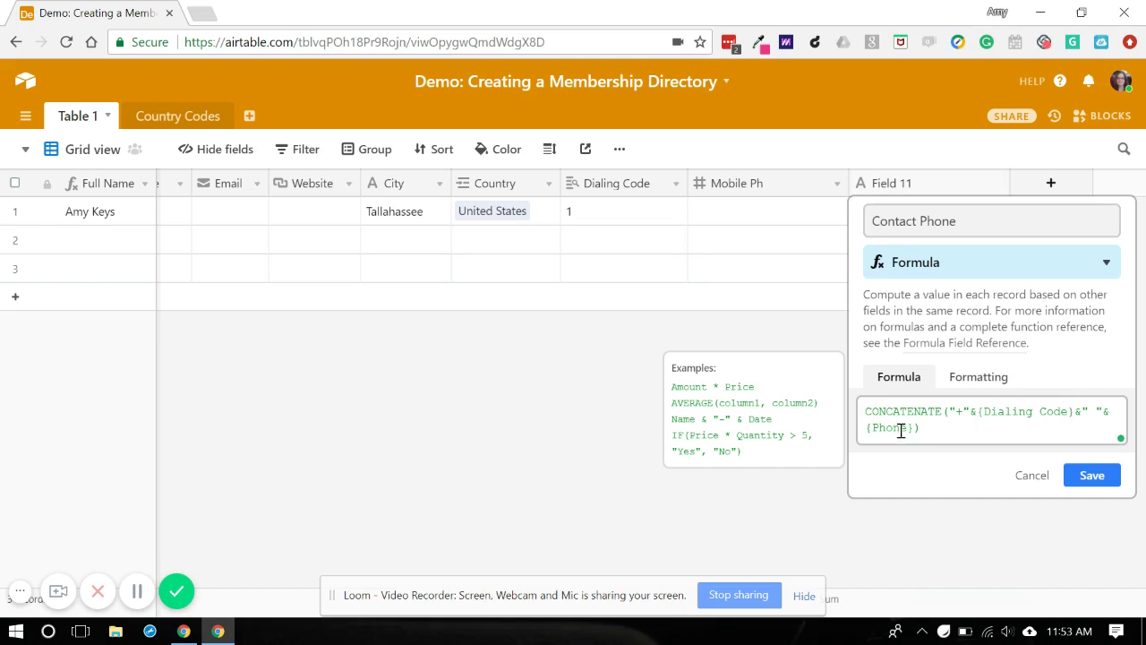
Swap the formula's Phone reference for Mobile Ph and save Contact Phone.
left_click(1097, 481)
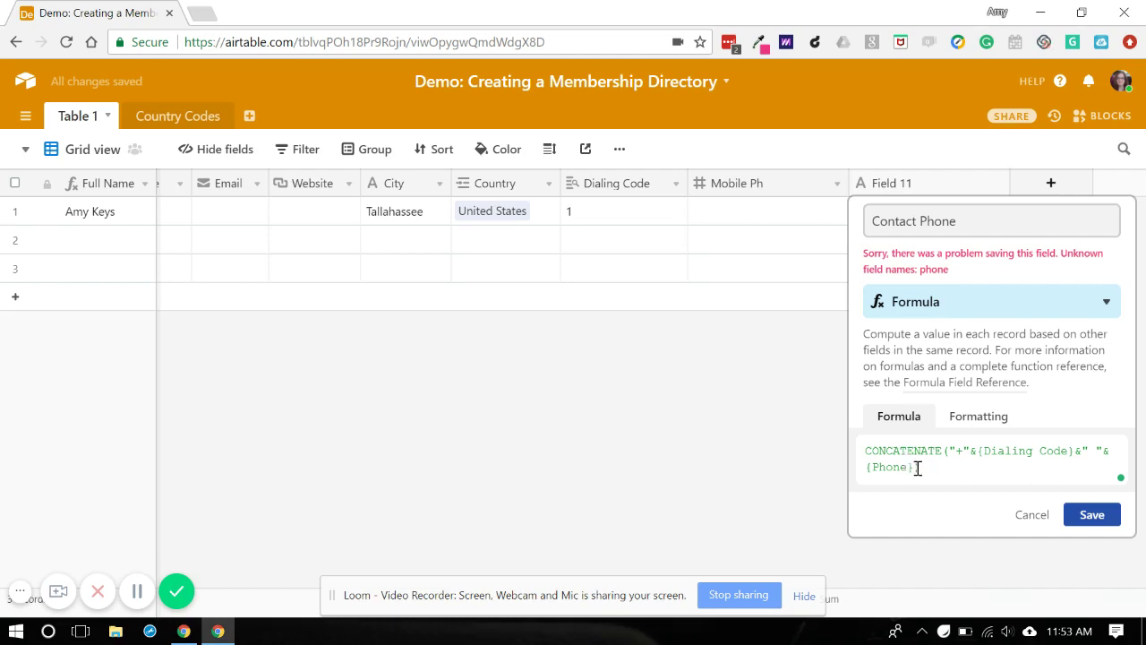
left_click_drag(918, 468, 866, 469)
type("mob")
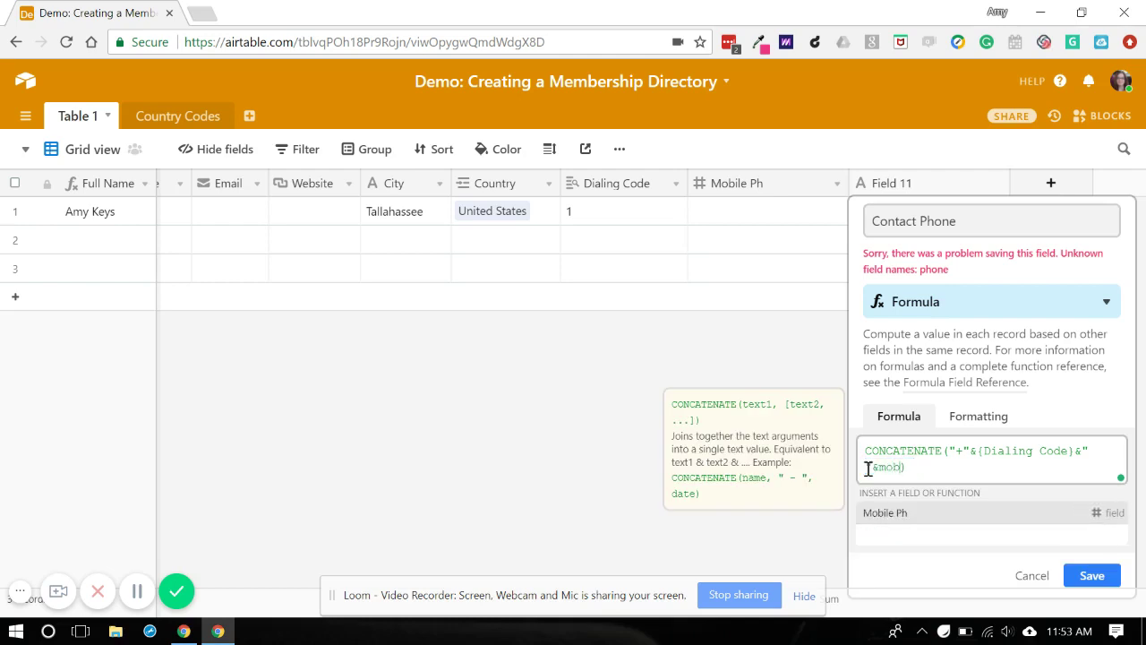
type("il")
key("BackSpace")
key("BackSpace")
key("BackSpace")
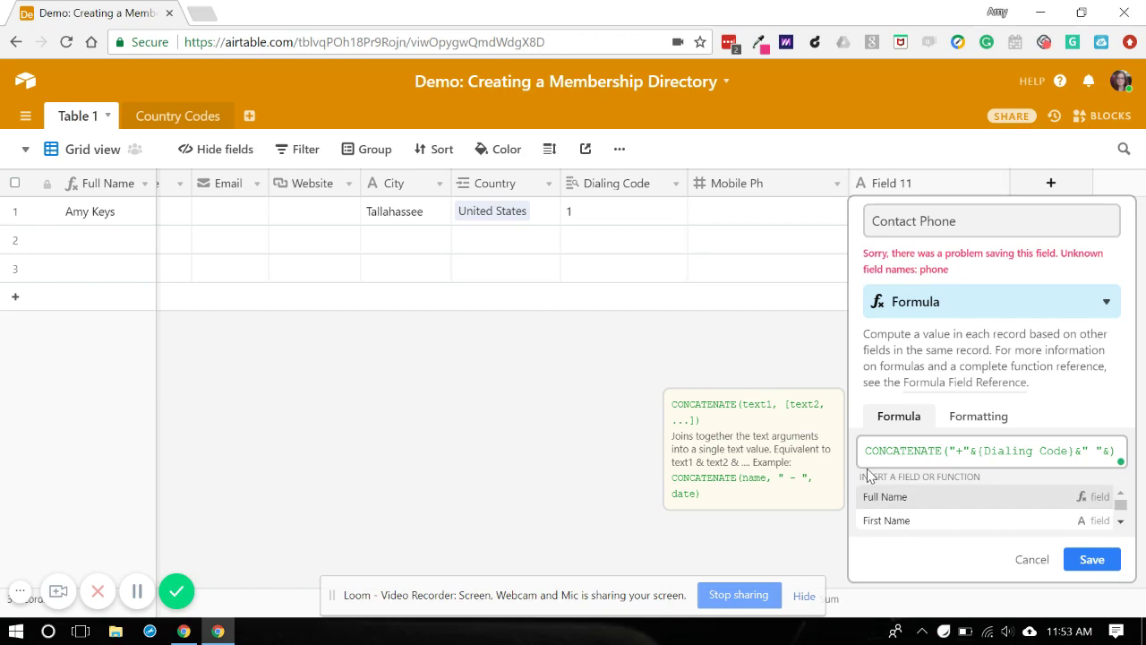
type("mo")
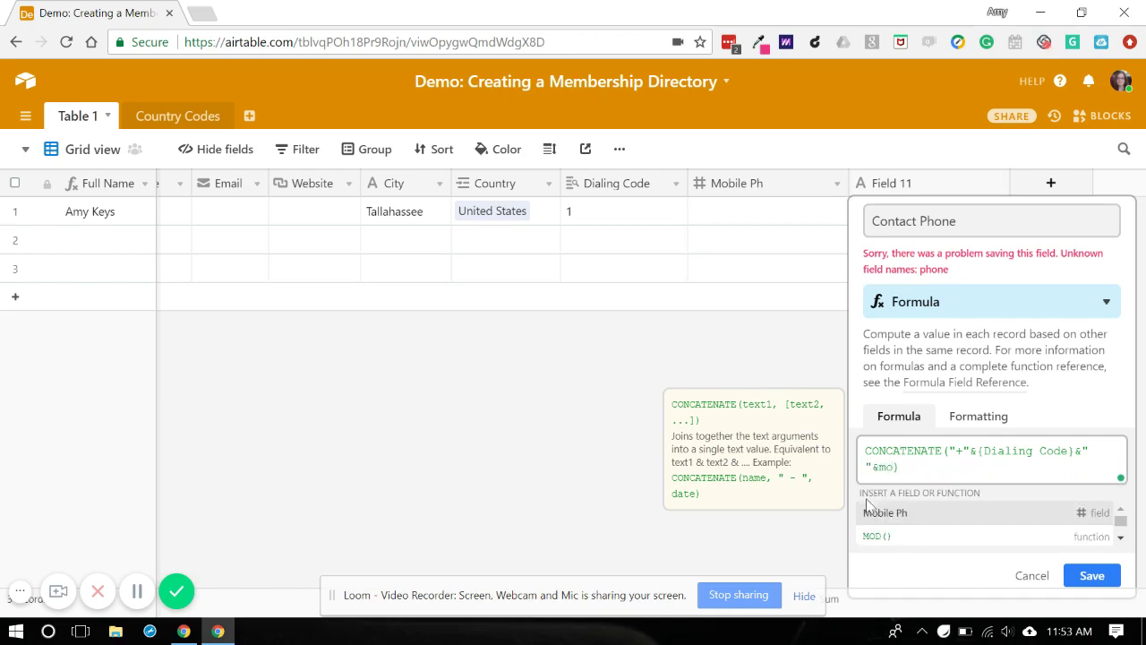
left_click(880, 516)
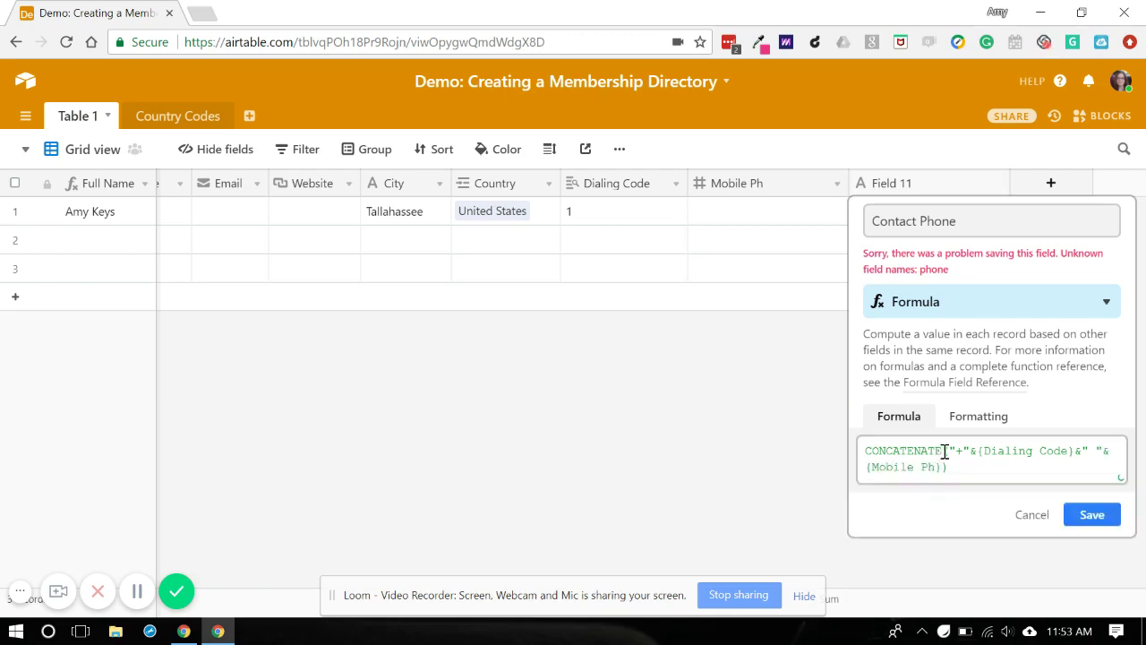
left_click(1104, 512)
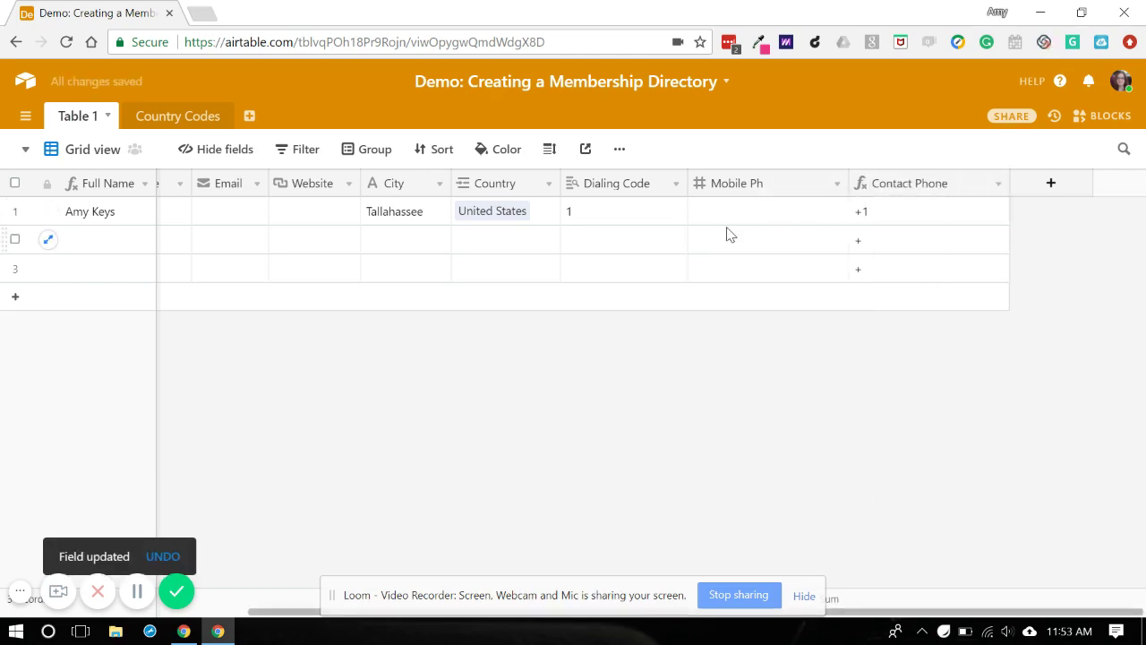
Enter the first member's mobile number in the Mobile Ph cell.
left_click(714, 224)
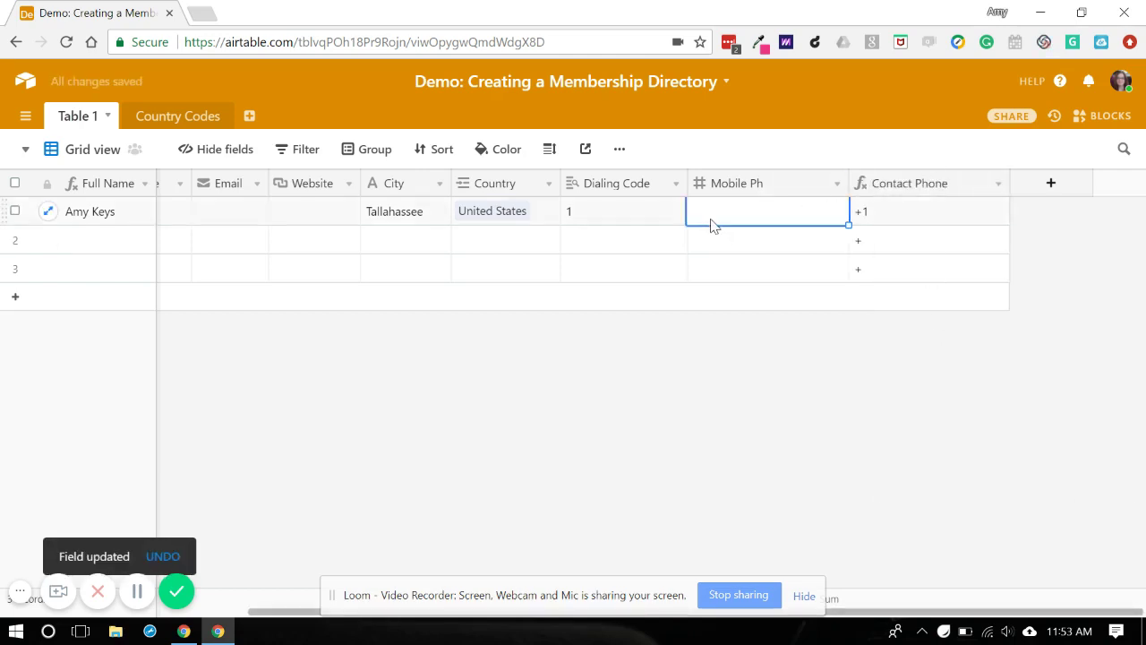
type("850555")
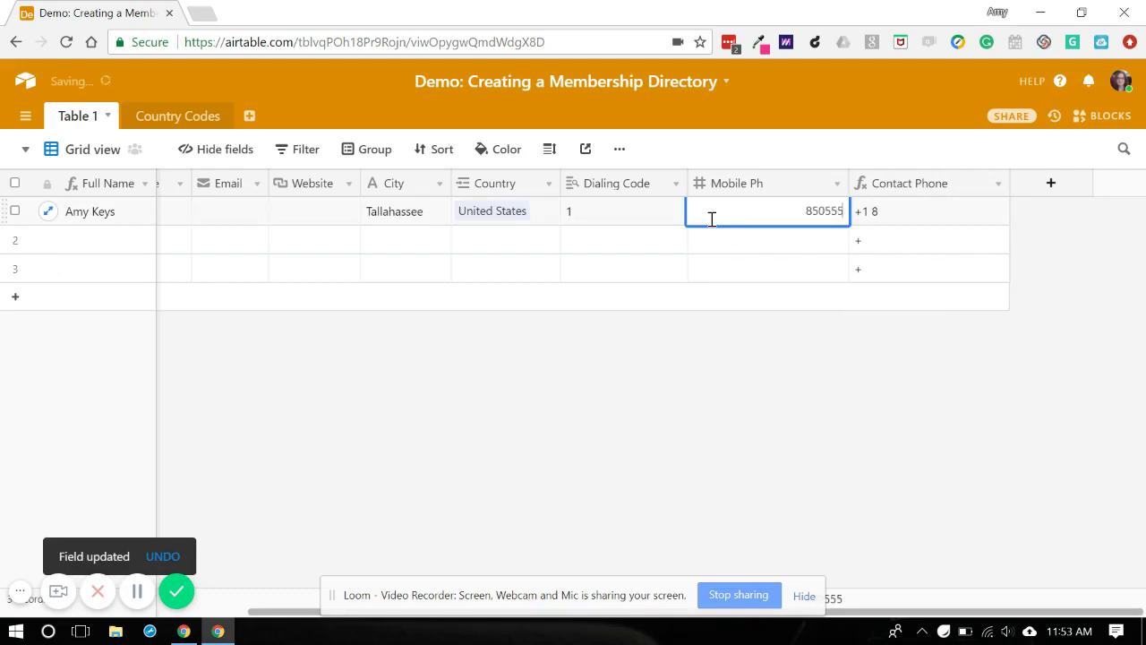
type("5555")
left_click(657, 251)
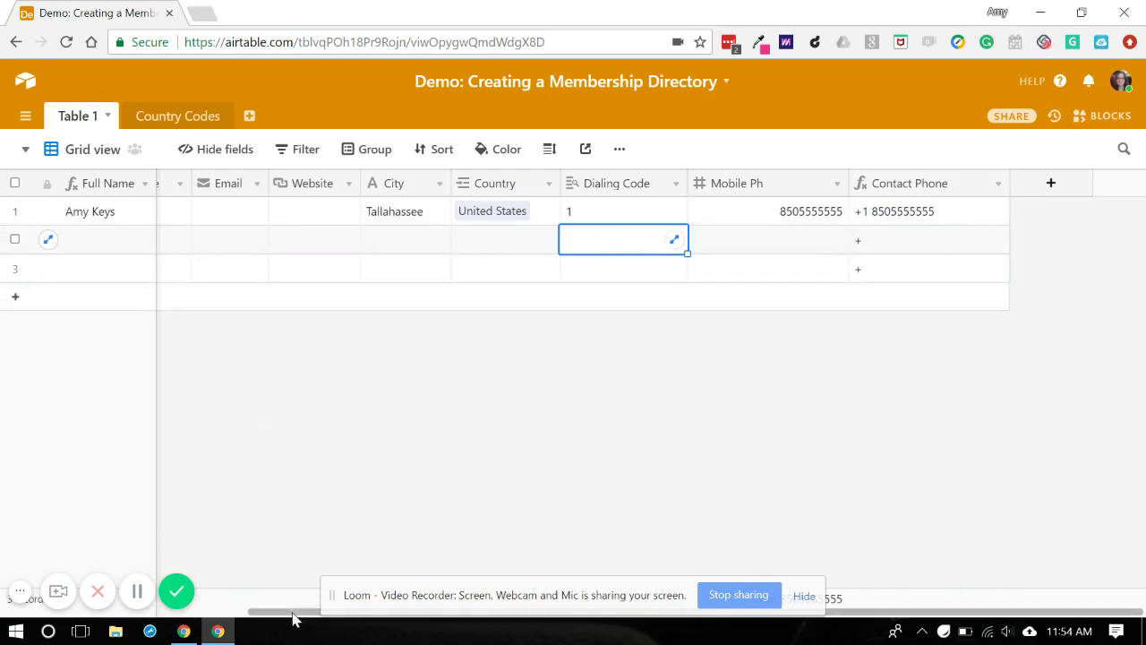
left_click_drag(240, 613, 3, 613)
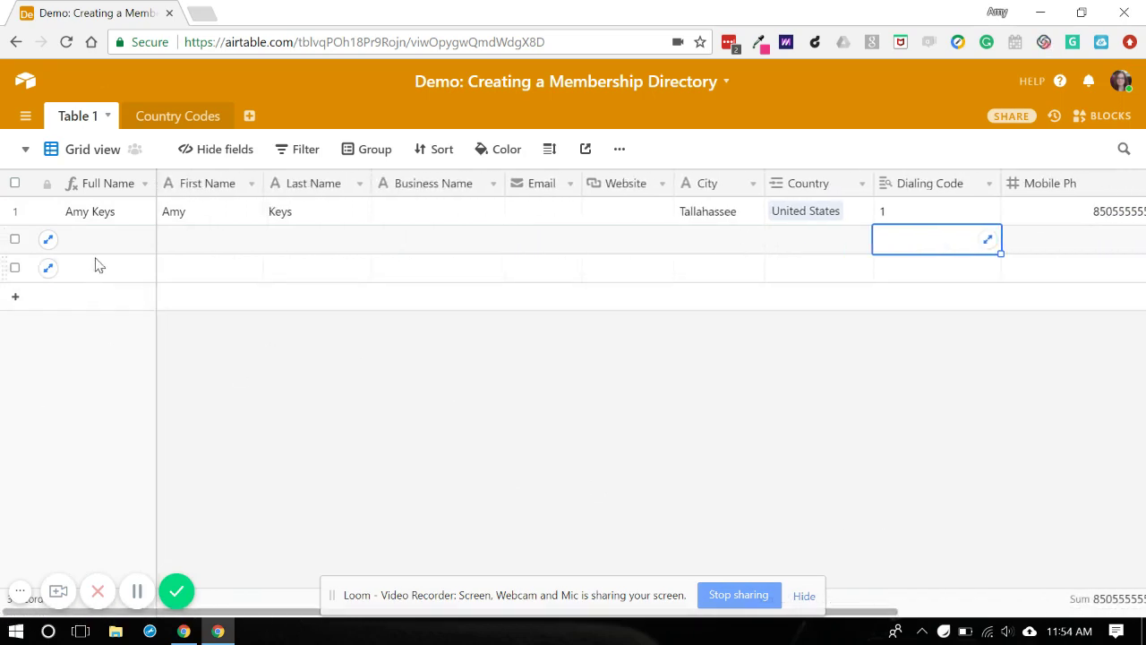
left_click(169, 245)
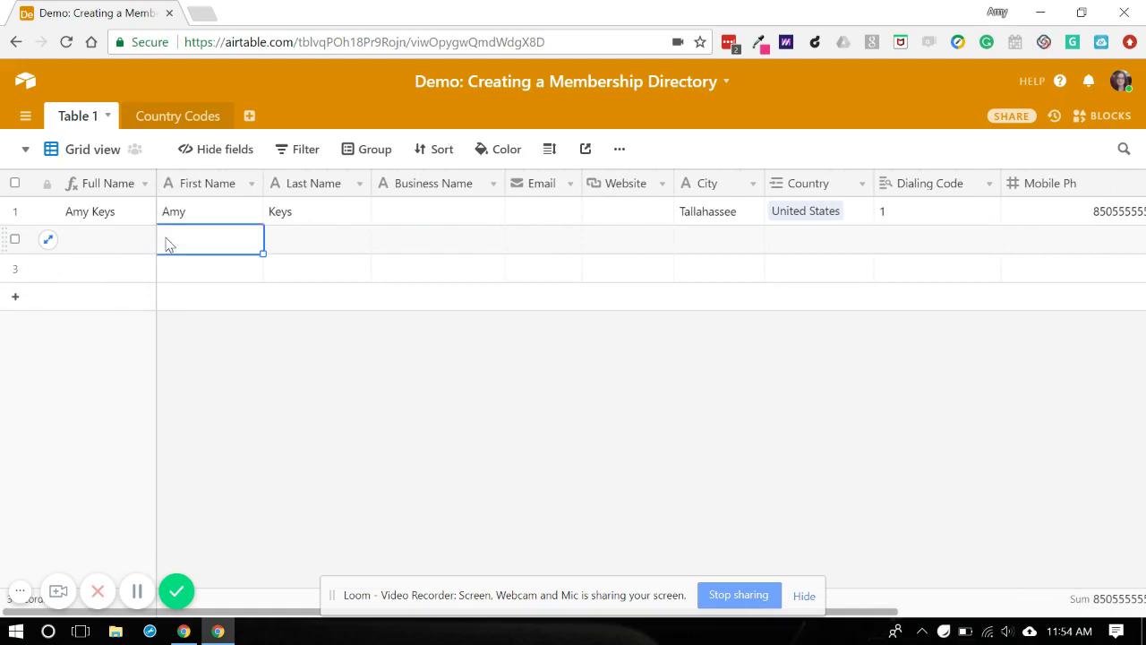
type("John")
key("Tab")
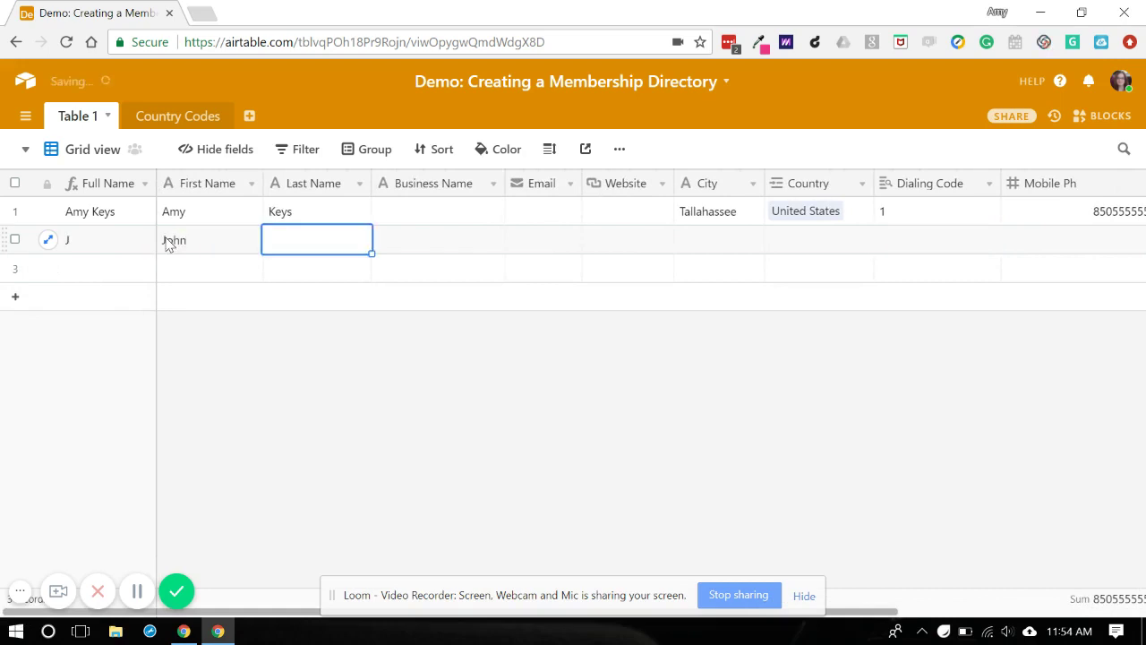
type("Doe")
key("Tab")
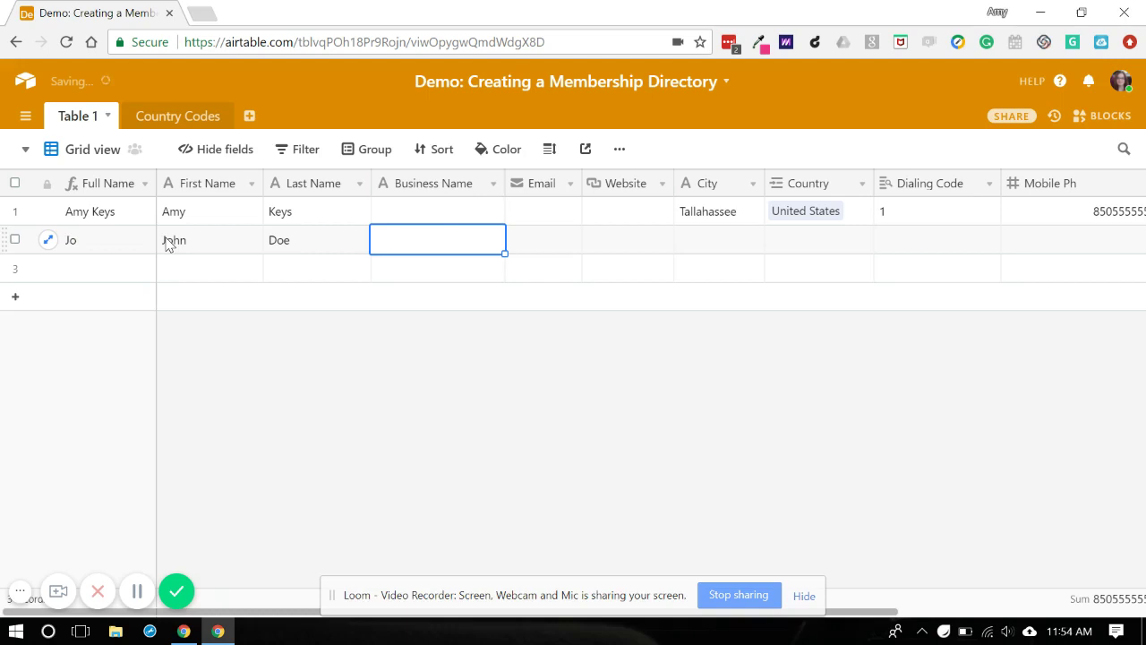
type("Great Comp")
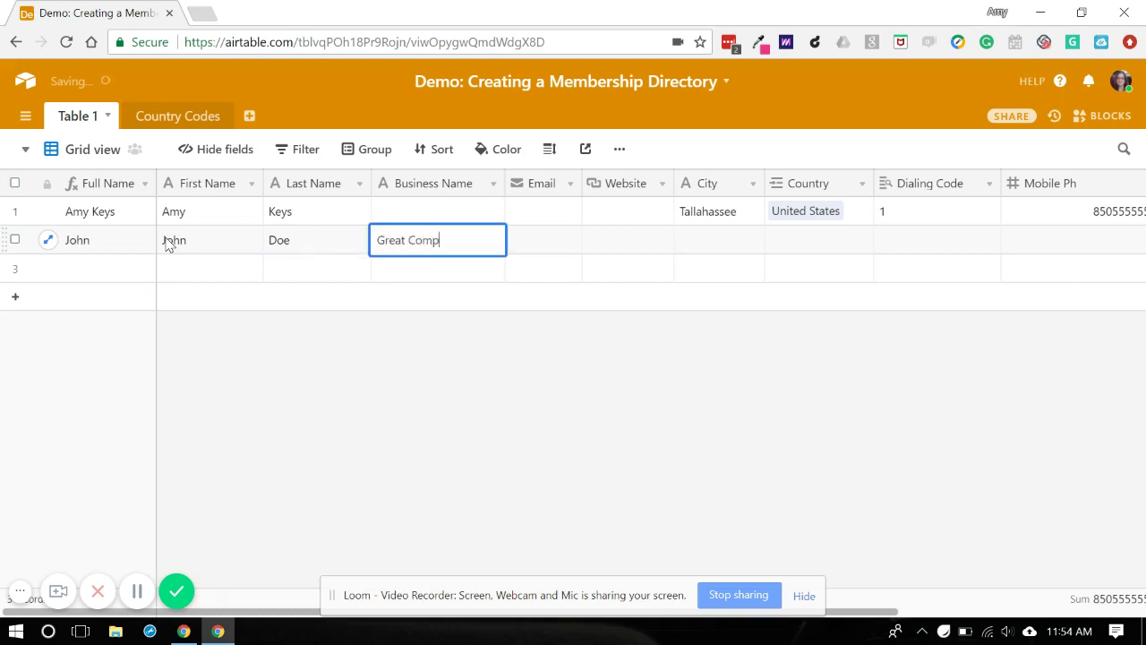
type("any LLC")
key("Tab")
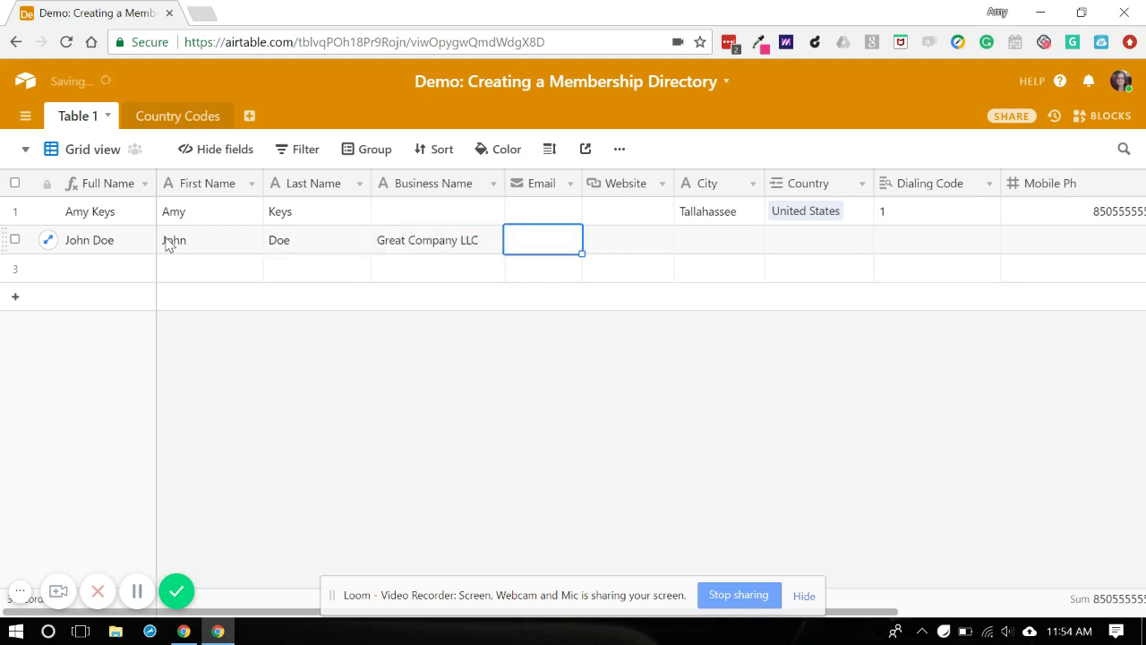
type("email@email.com")
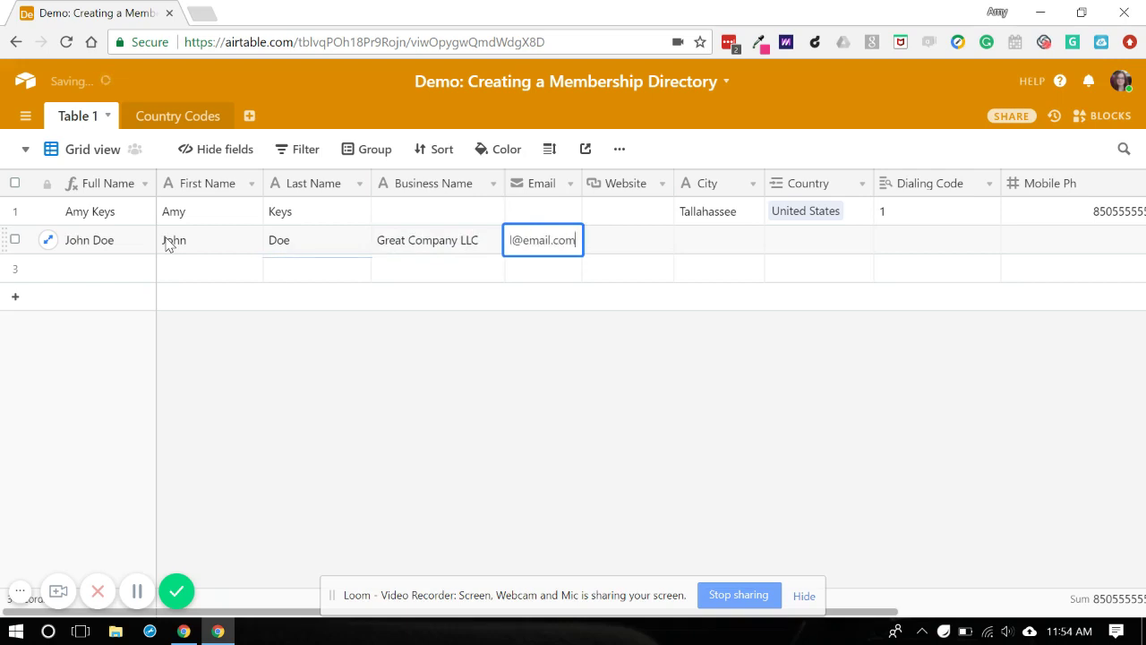
key("Tab")
type("ww")
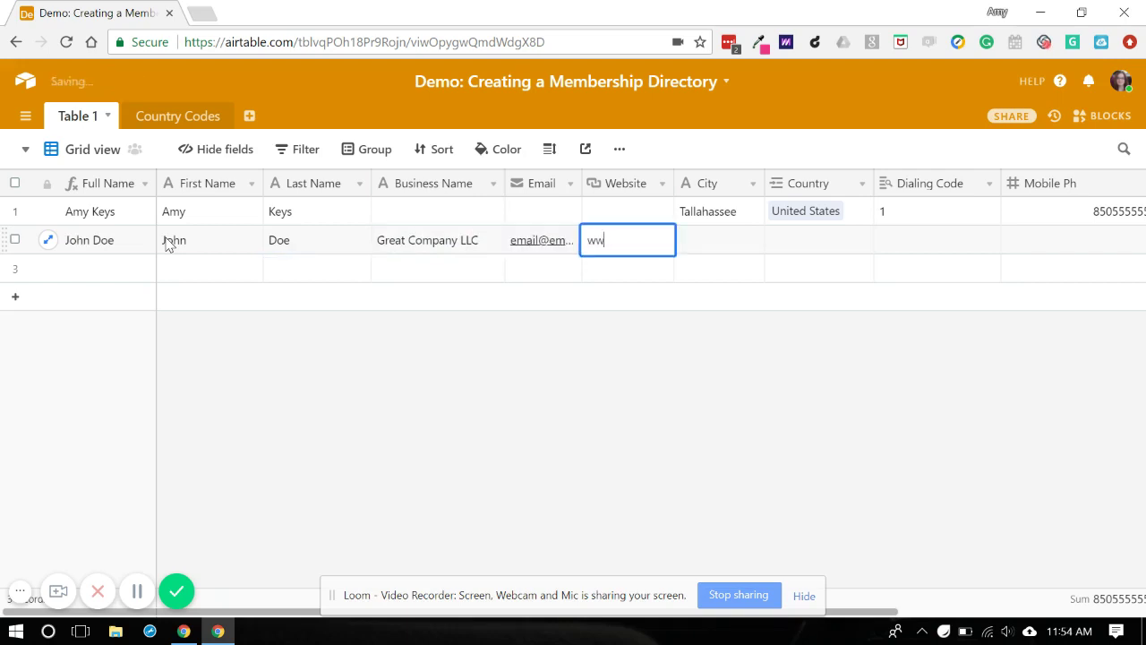
type("w.")
type("hiscompany.")
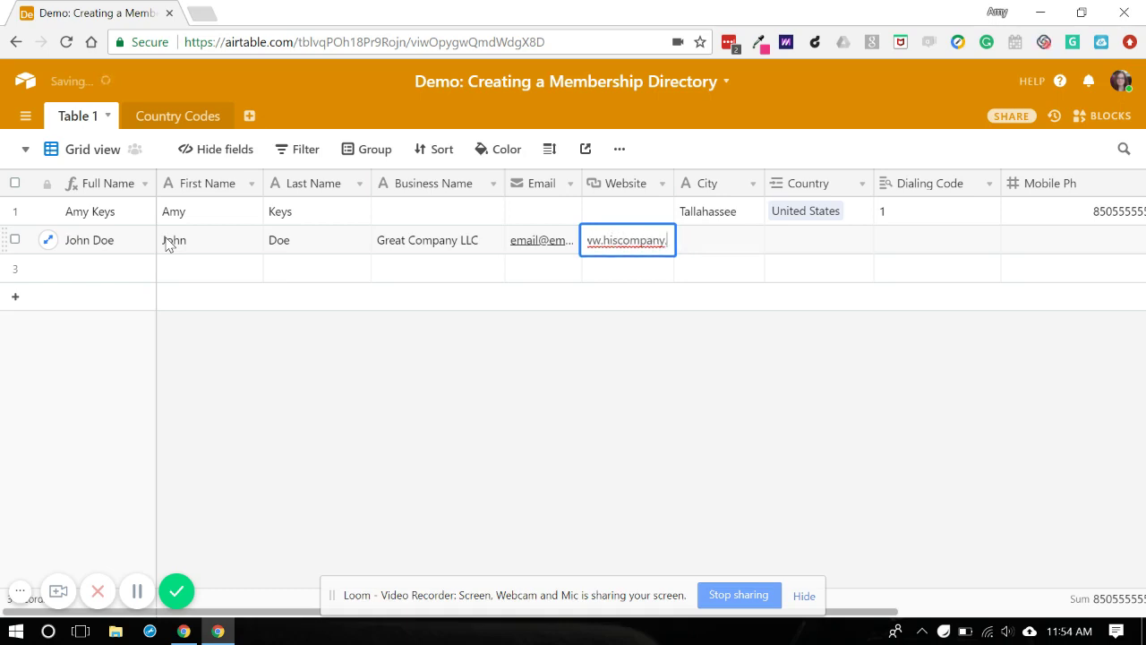
type("com")
key("Tab")
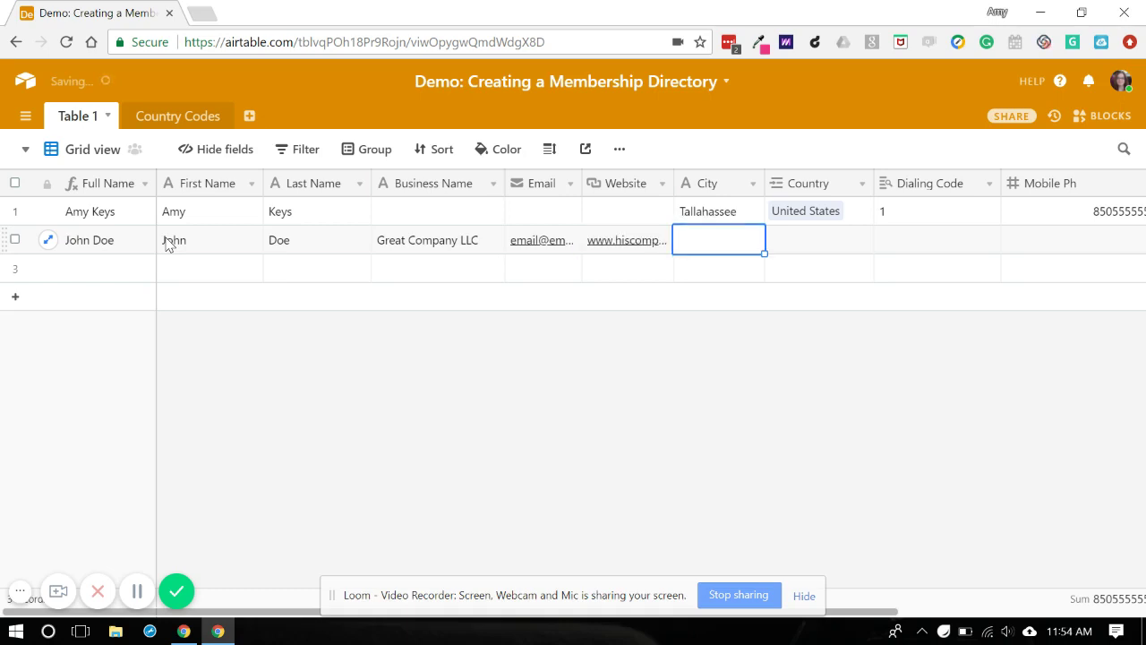
Set row 2's city to Melbourne, link Australia as its country, and enter the mobile number.
type("Mel")
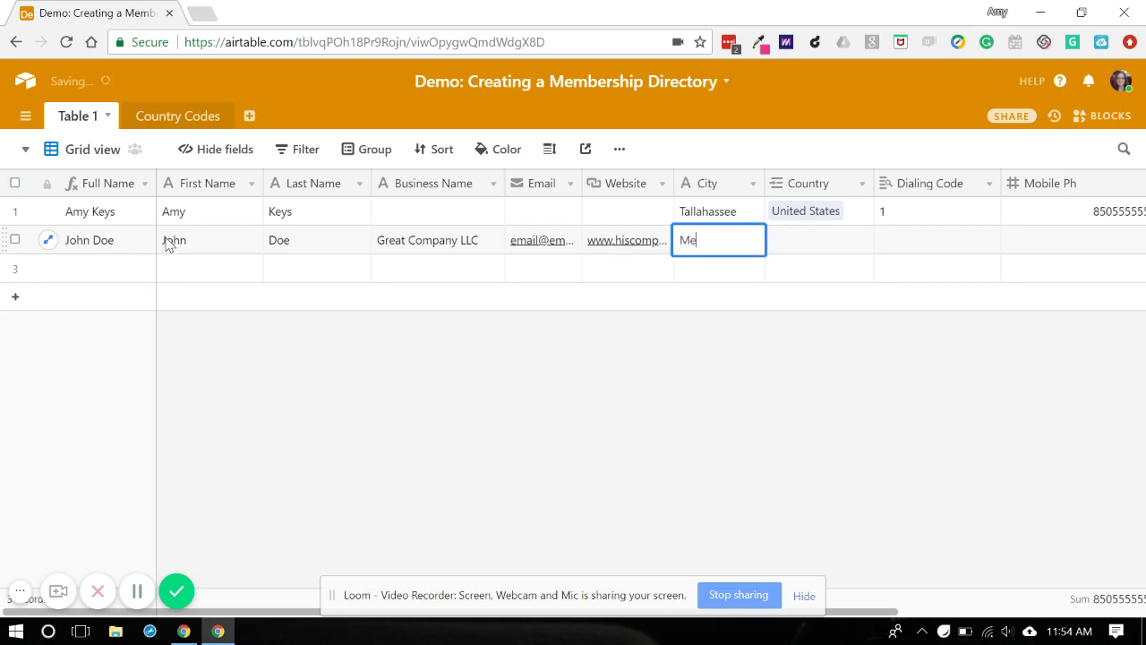
type("bourne")
key("Tab")
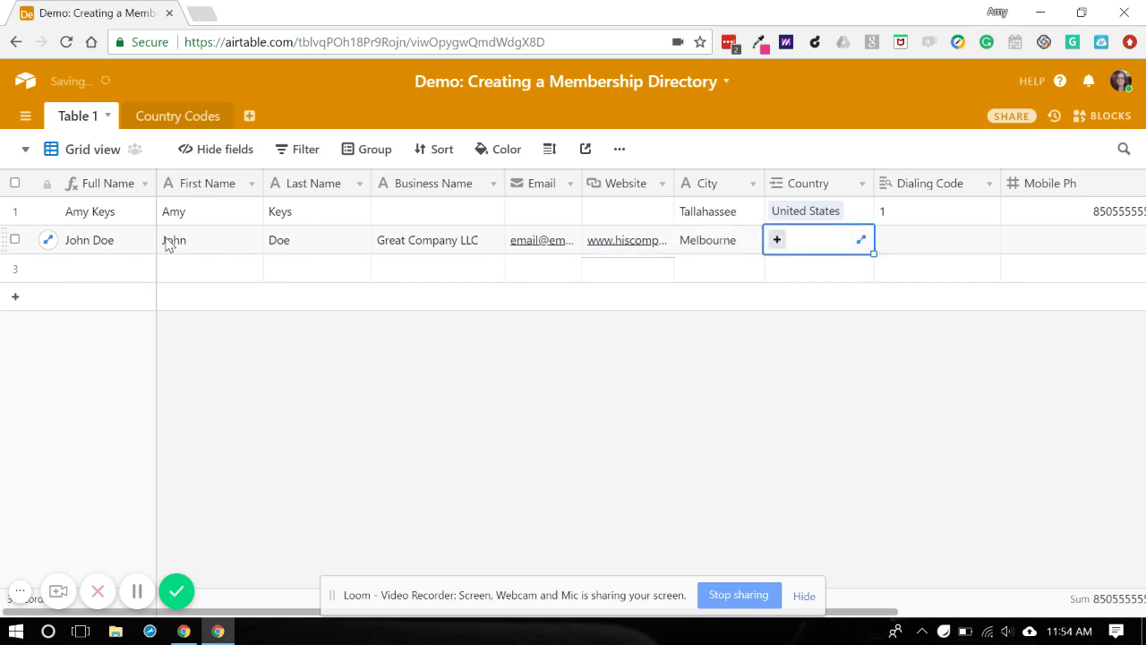
type("Aus")
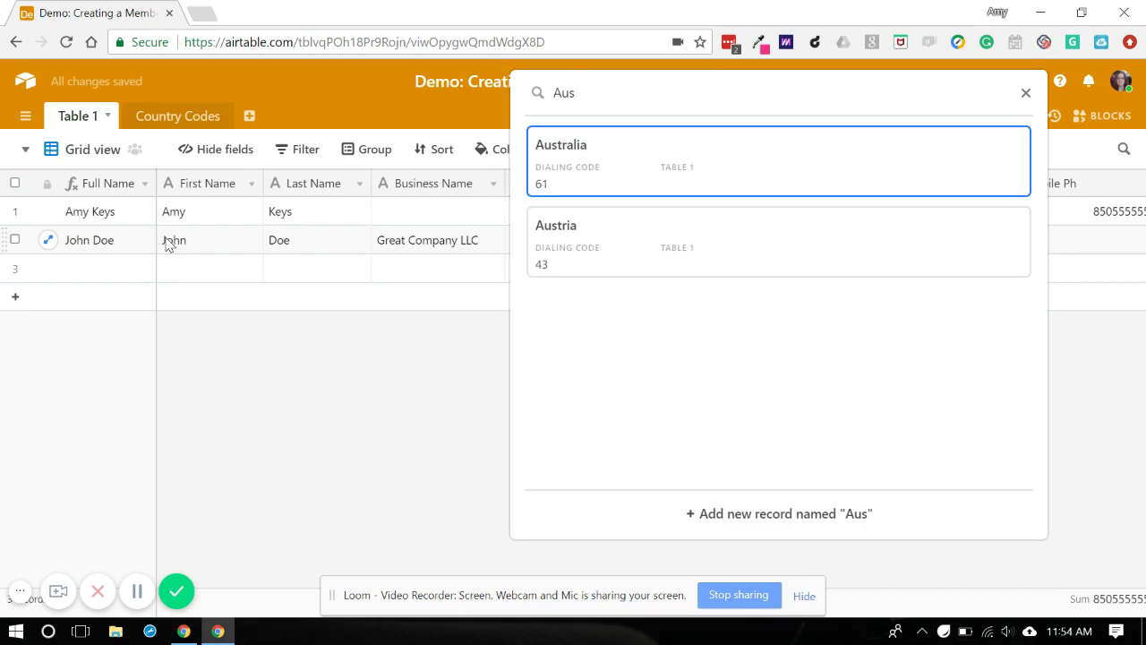
key("Return")
key("Tab")
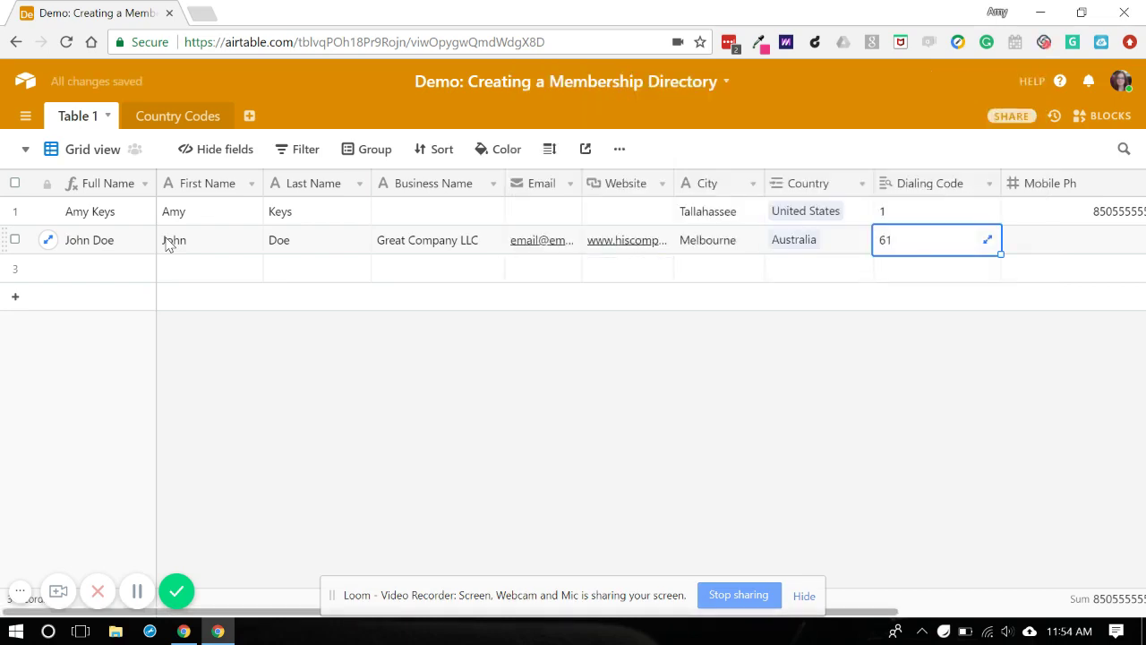
key("Tab")
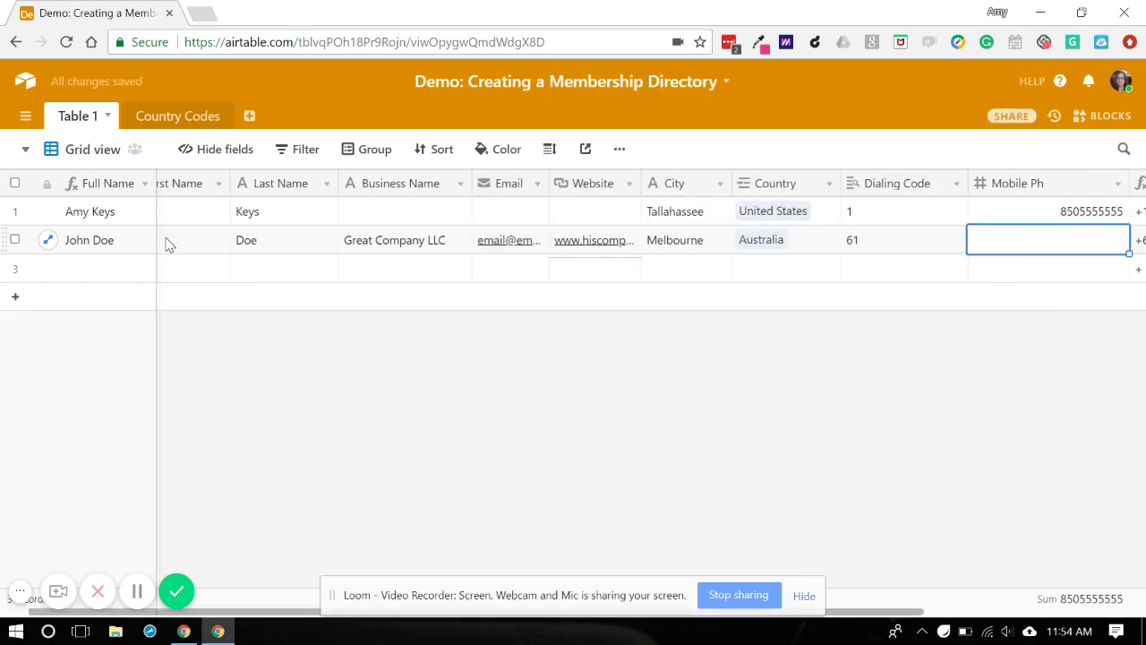
type("333")
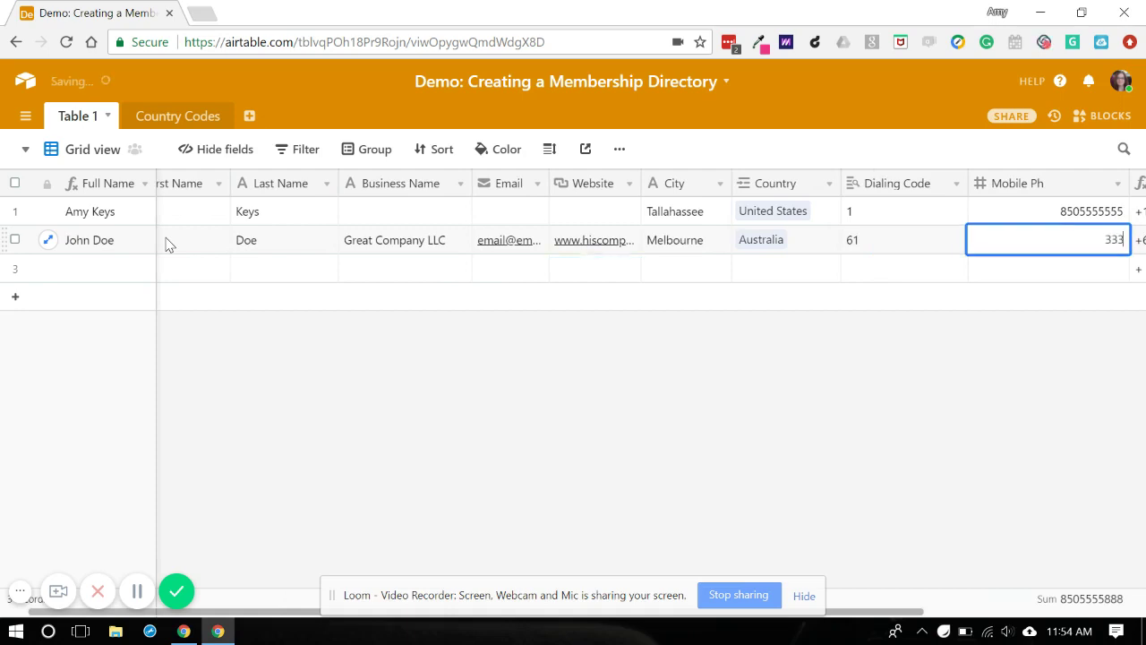
type("333333")
key("Tab")
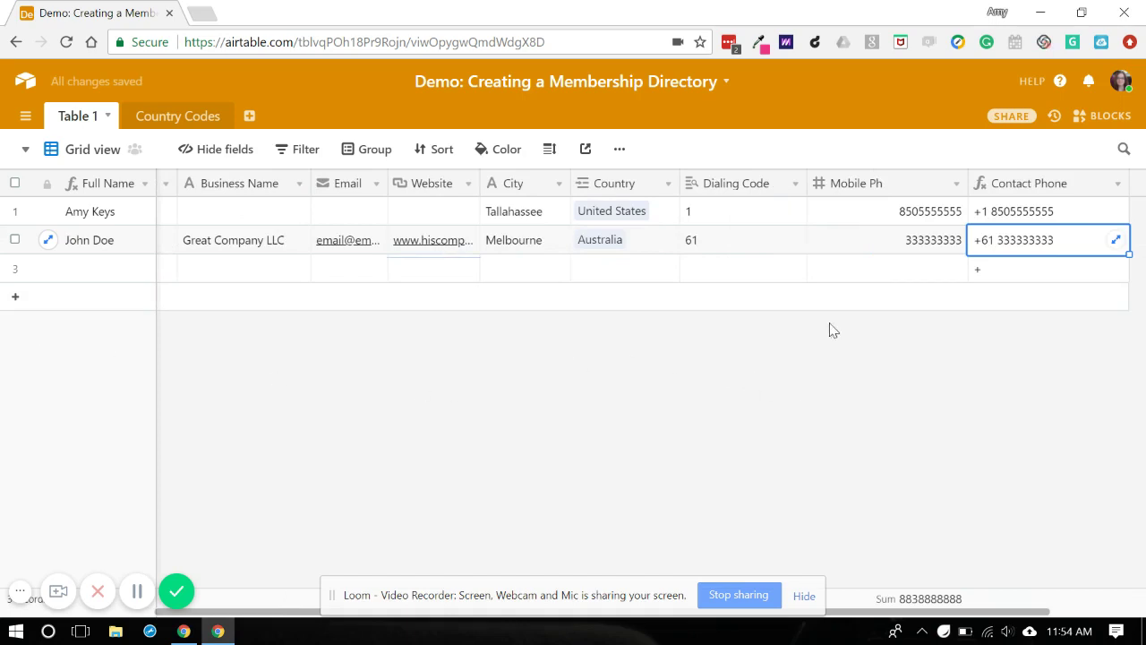
left_click(757, 244)
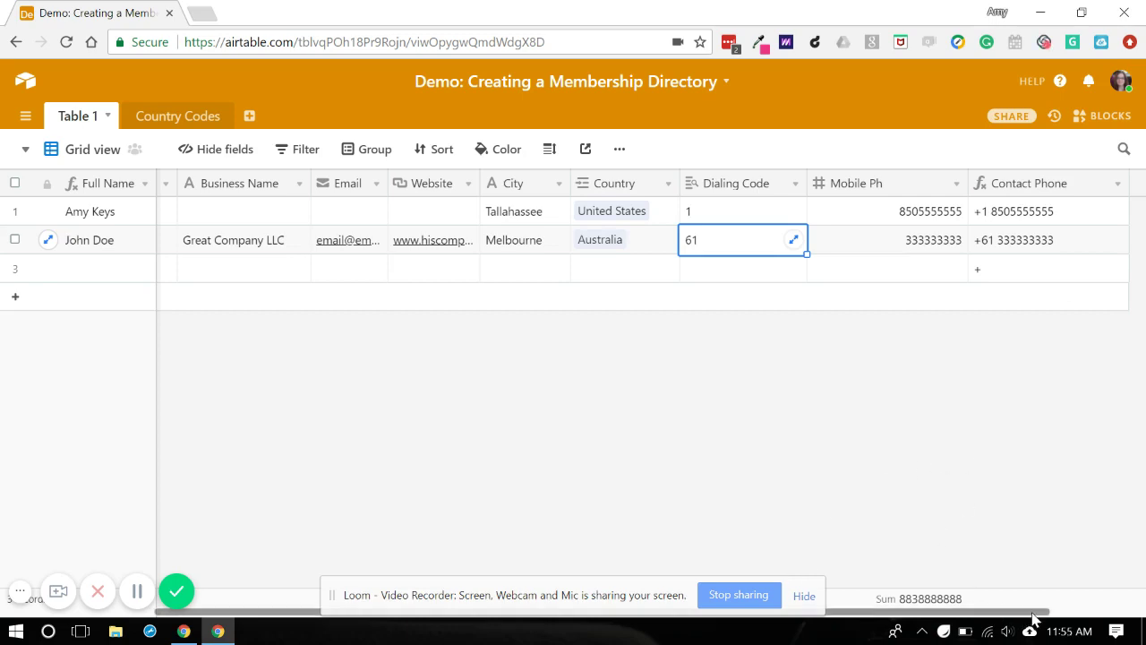
Delete the empty third record from the row's context menu.
left_click_drag(1071, 618, 1139, 614)
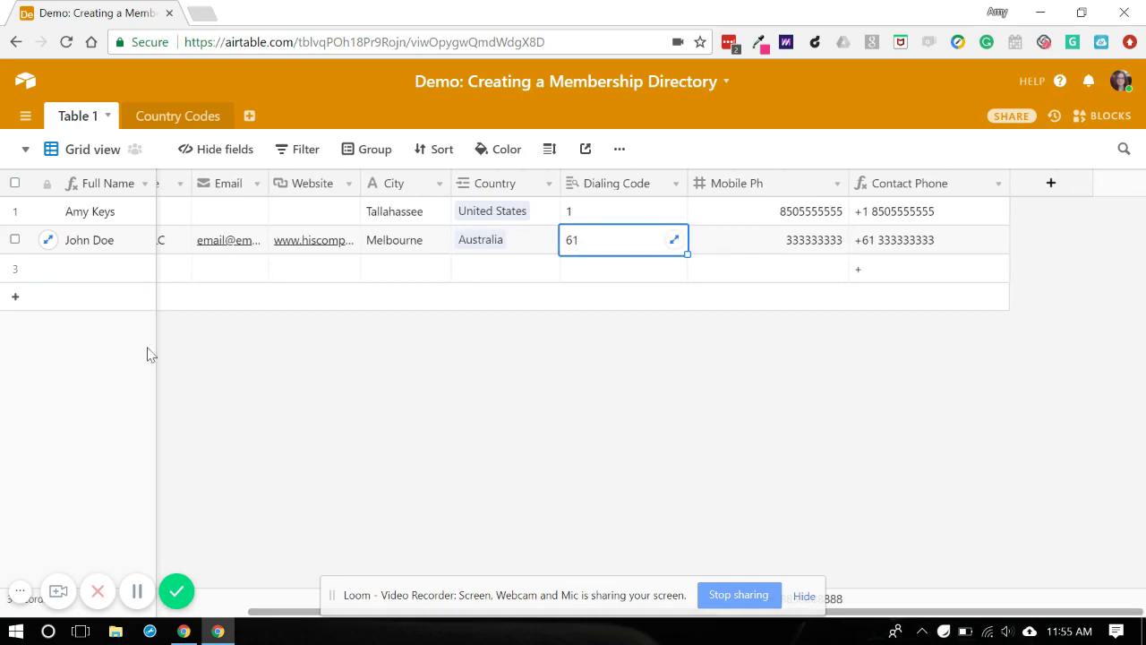
left_click(16, 270)
right_click(16, 270)
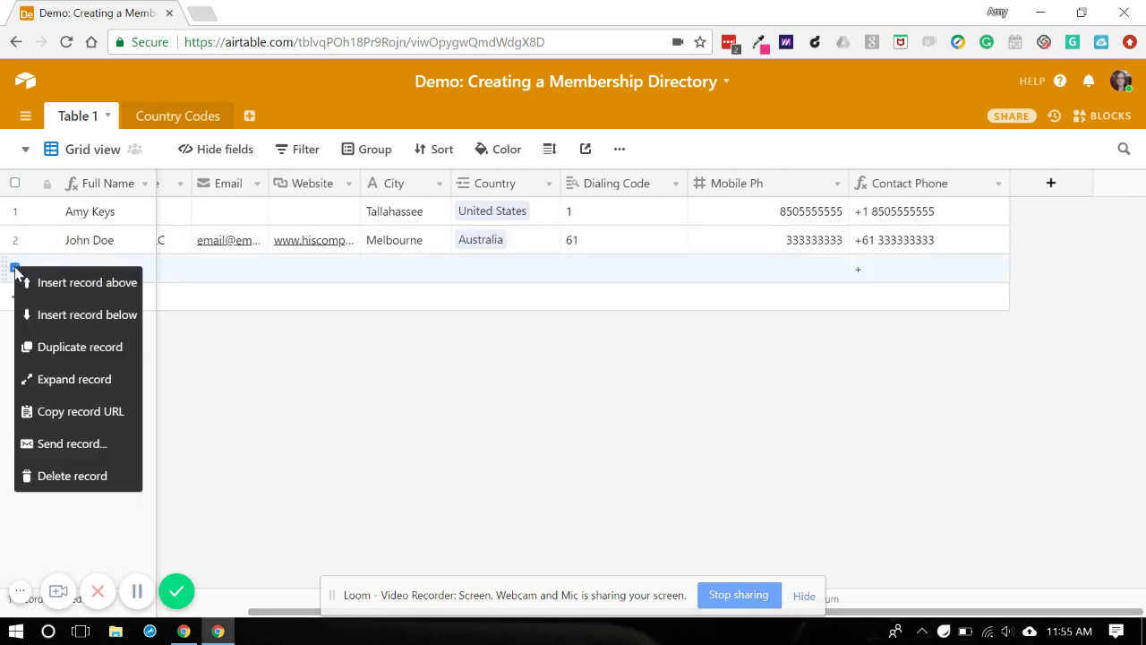
left_click(60, 479)
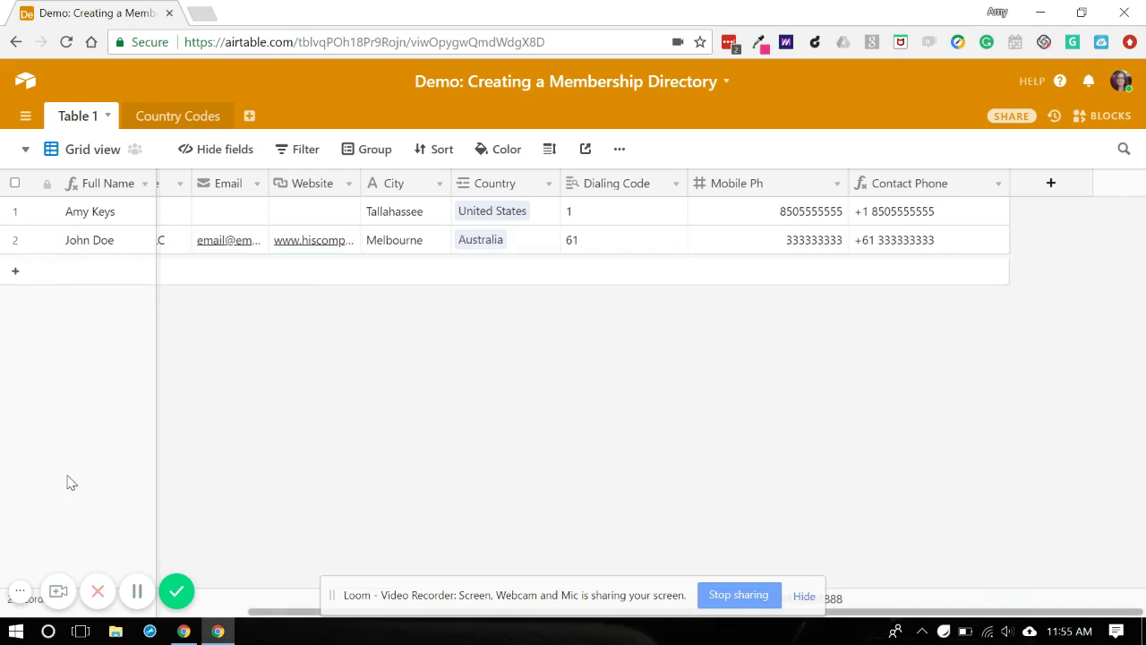
Name a new field Certifications and make it a Multiple select.
left_click(1051, 185)
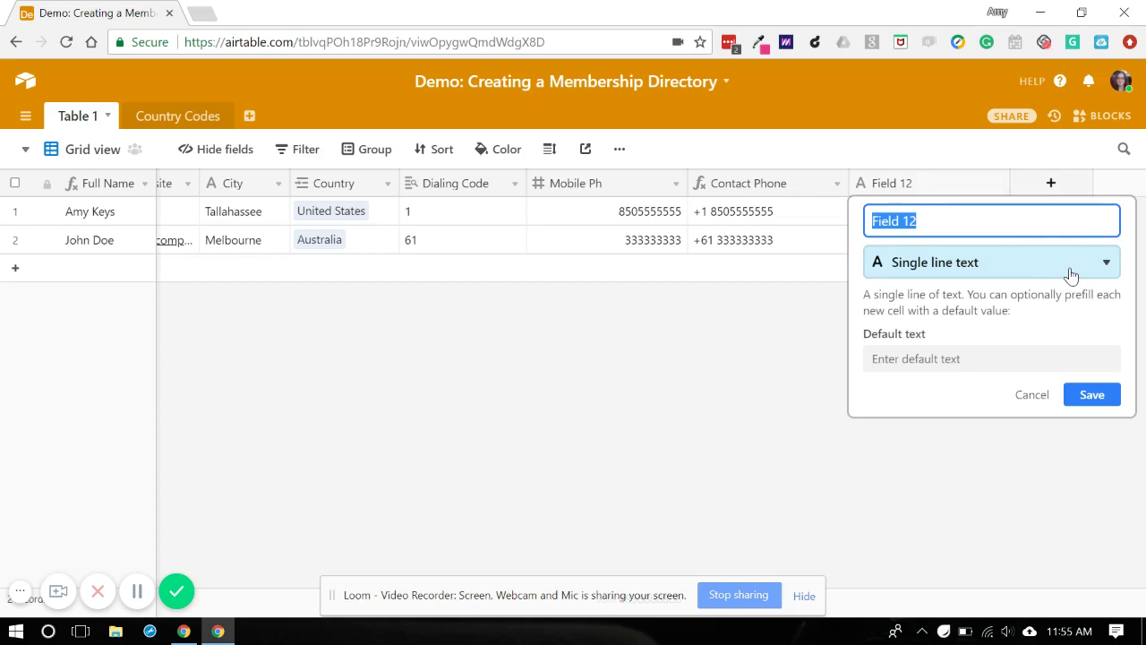
type("Certifica")
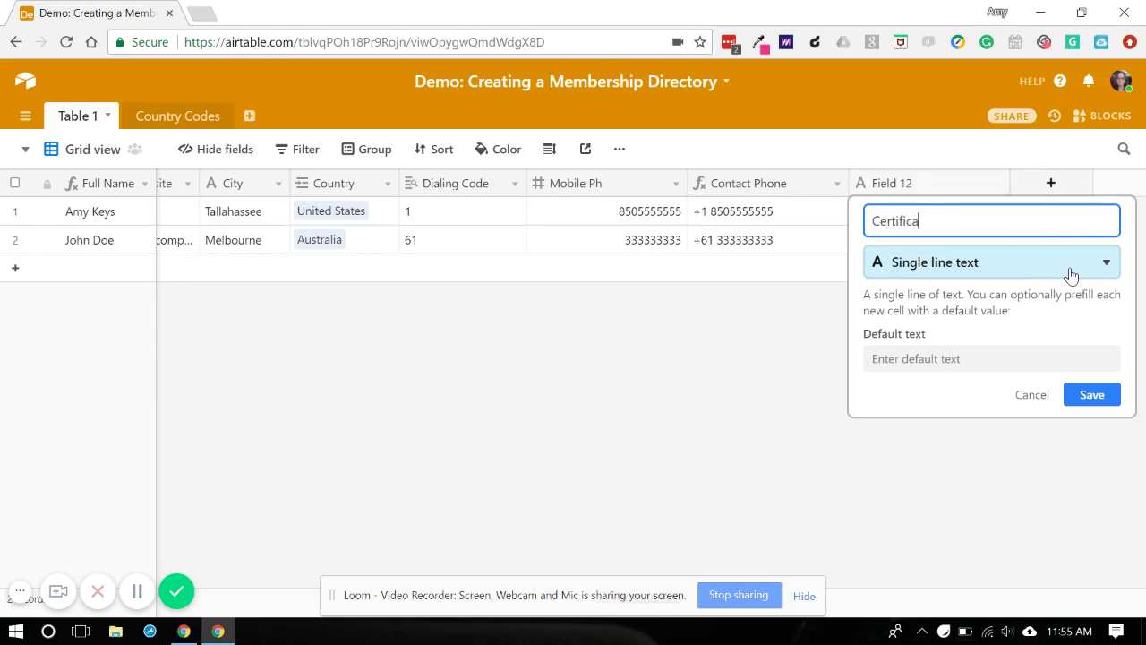
type("tions")
left_click(1071, 273)
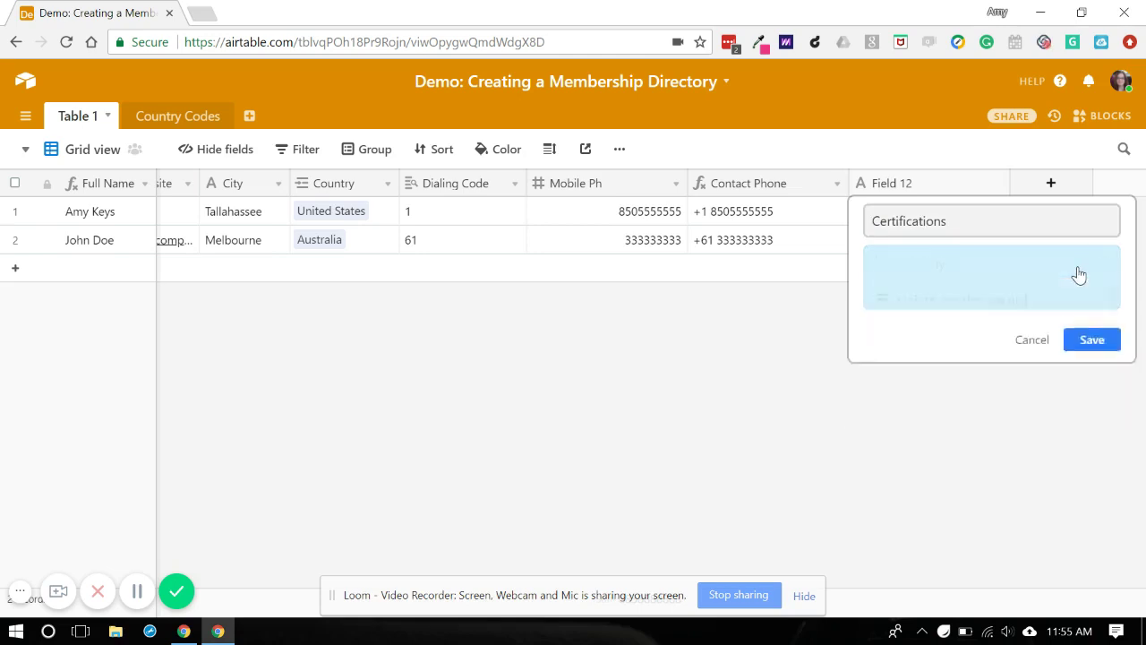
left_click_drag(1115, 300, 1116, 338)
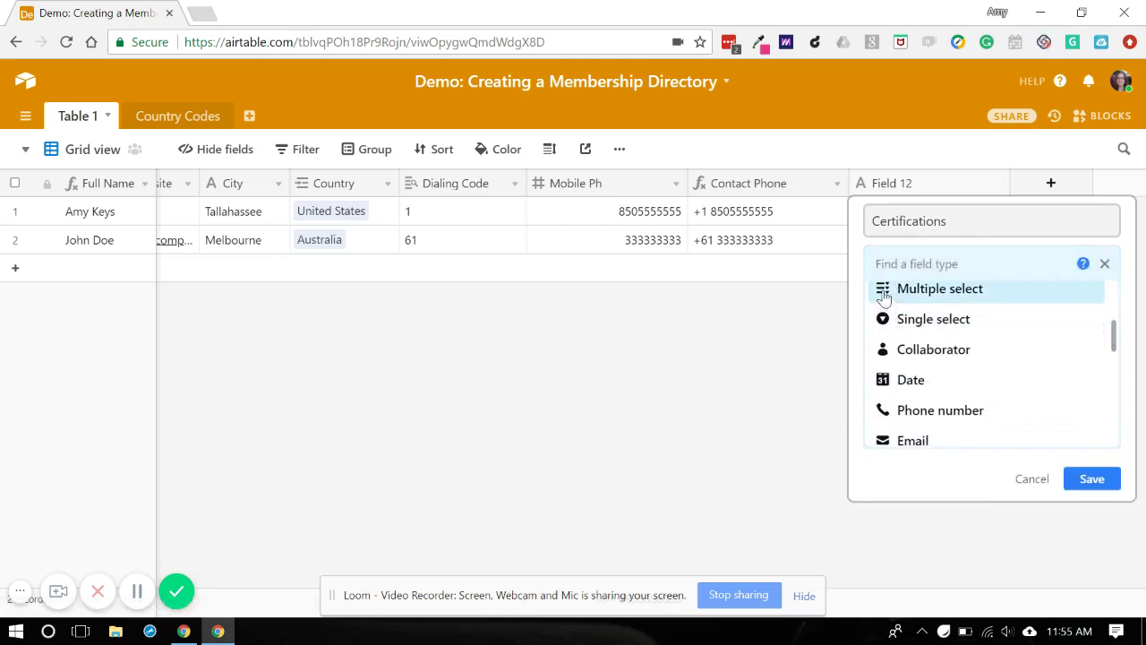
left_click(883, 290)
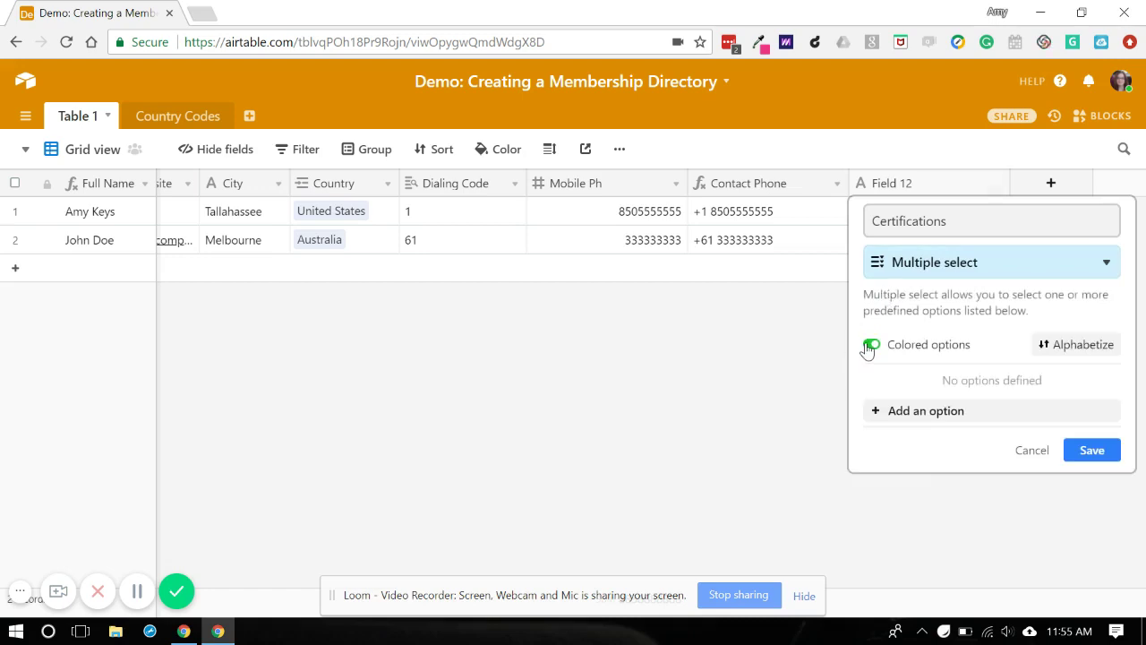
left_click(869, 345)
left_click(871, 345)
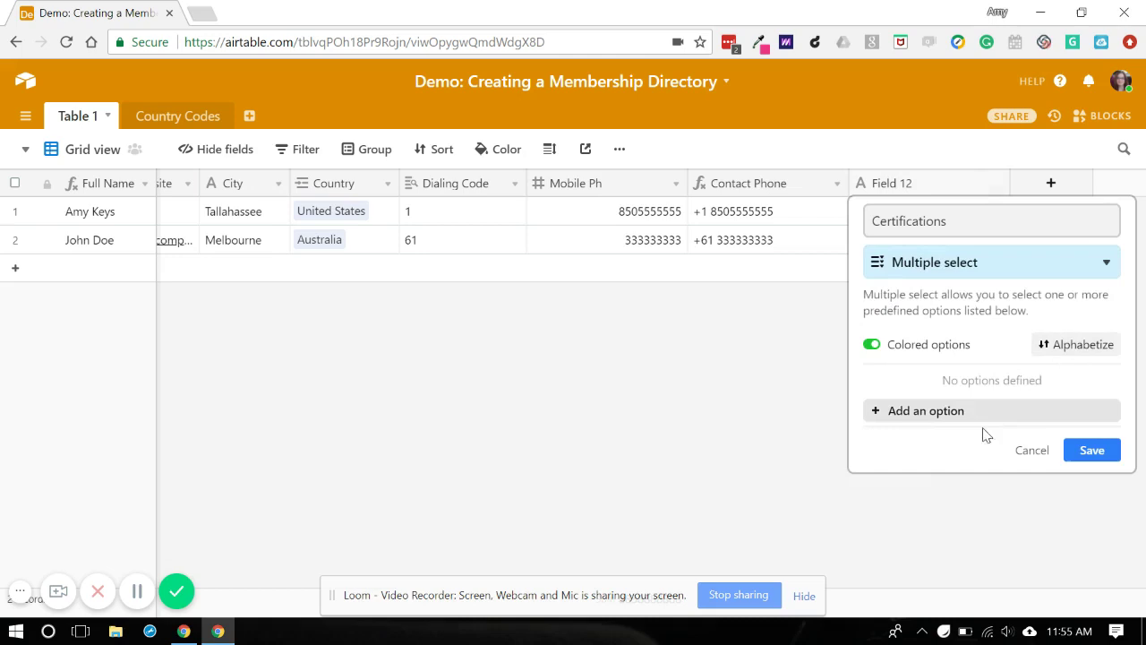
Add the options Digital Marketer Certification, CPR and Safe Driving.
left_click(962, 411)
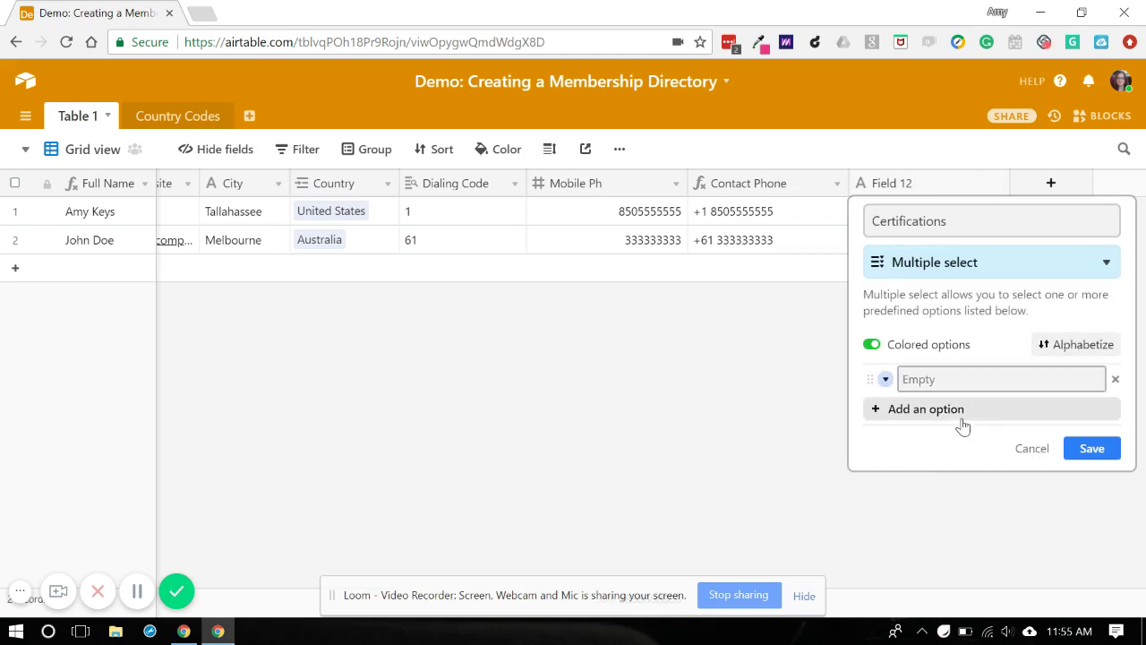
type("Digital Marke")
type("ter Certification")
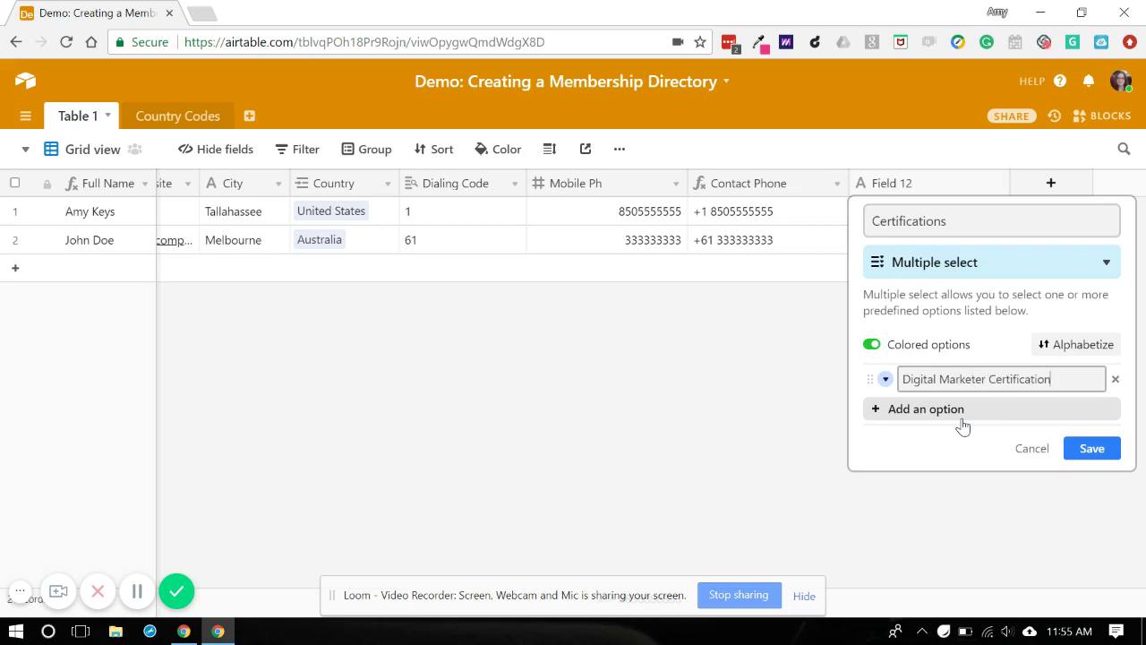
left_click(962, 427)
left_click(961, 414)
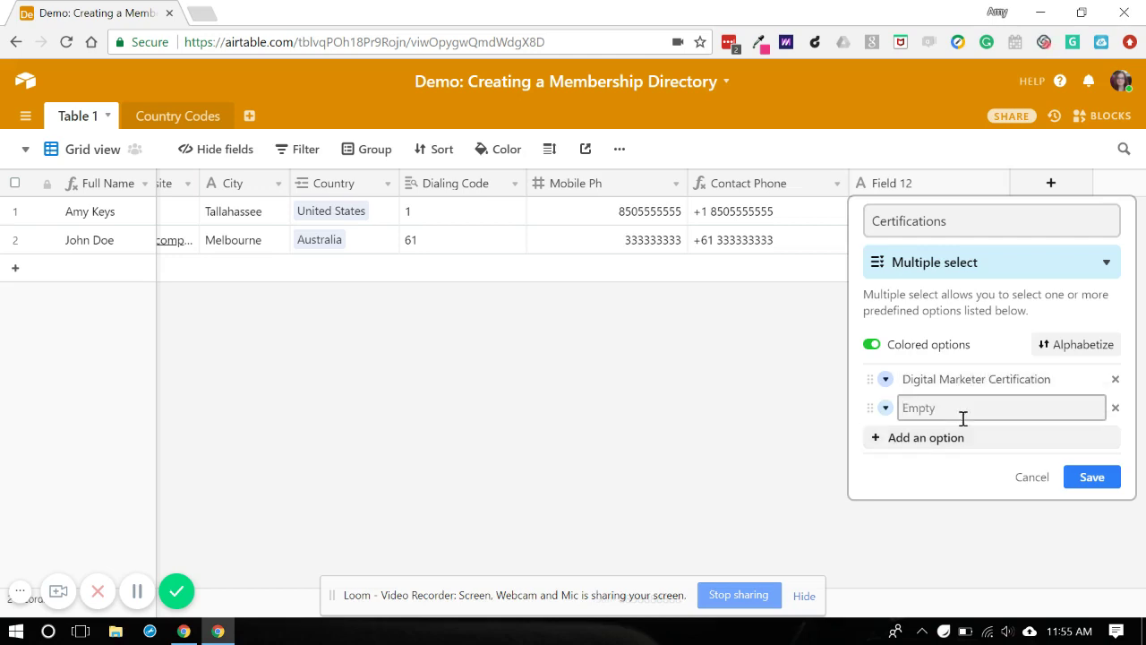
type("CPR")
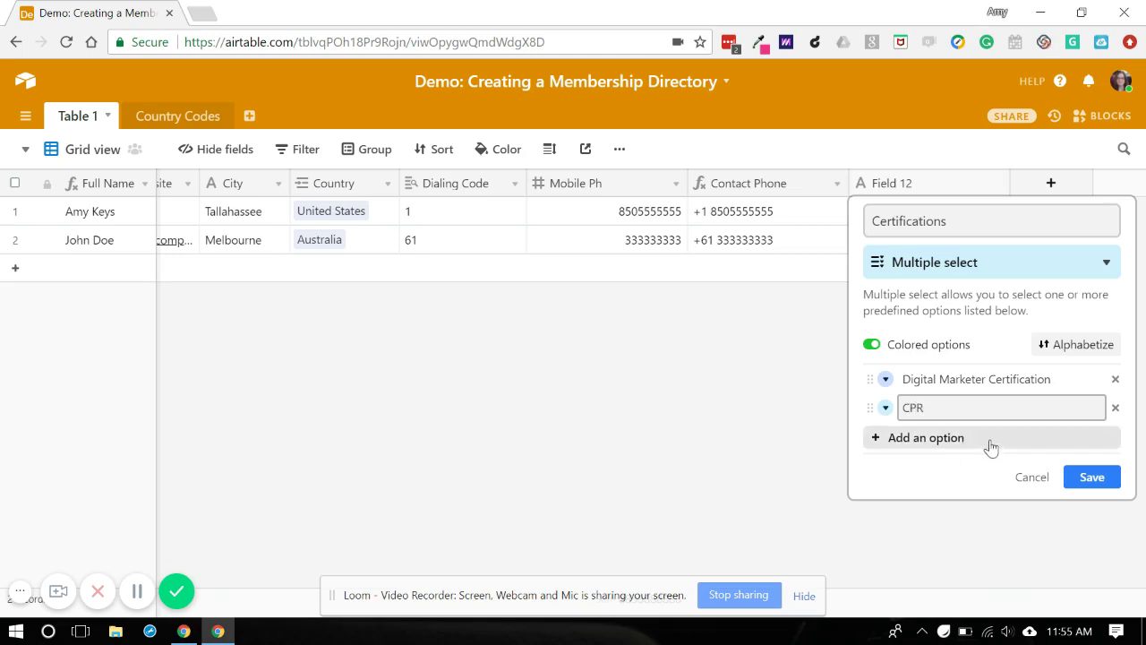
left_click(990, 439)
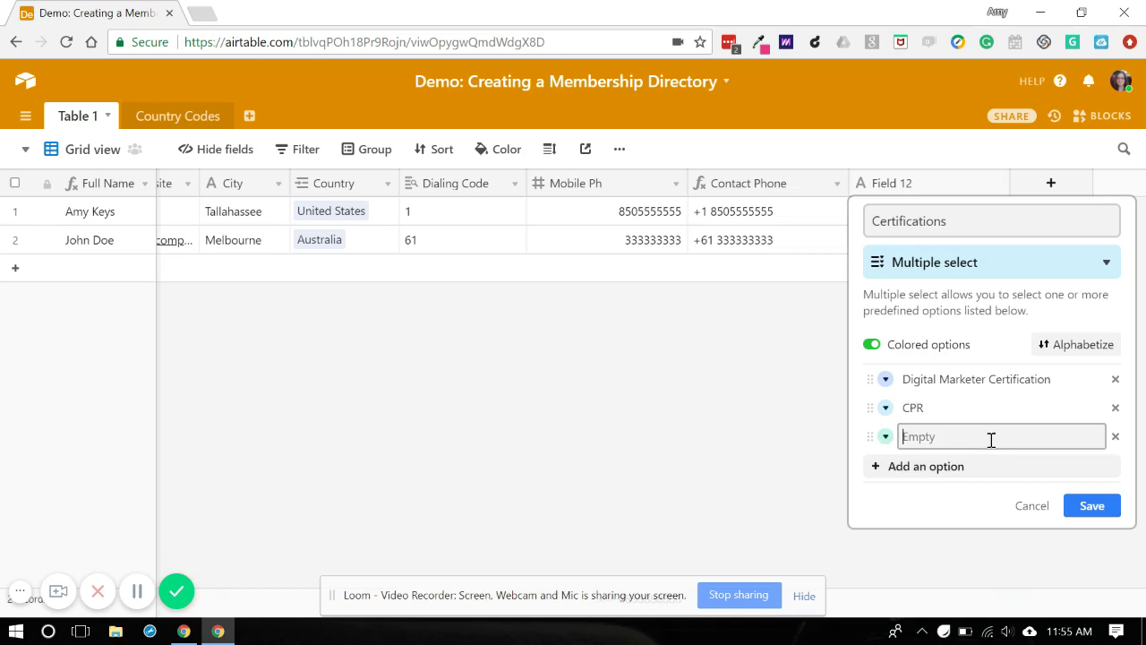
type("Safe Driving")
left_click(949, 504)
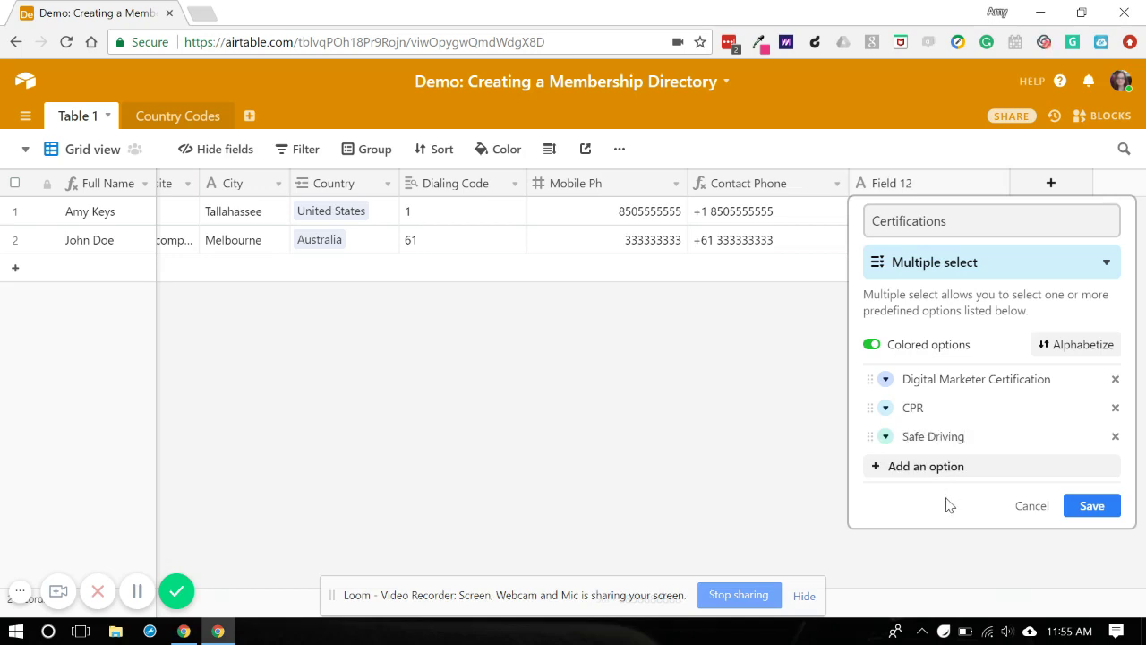
Keep colored options on and sort the three options alphabetically.
left_click(886, 379)
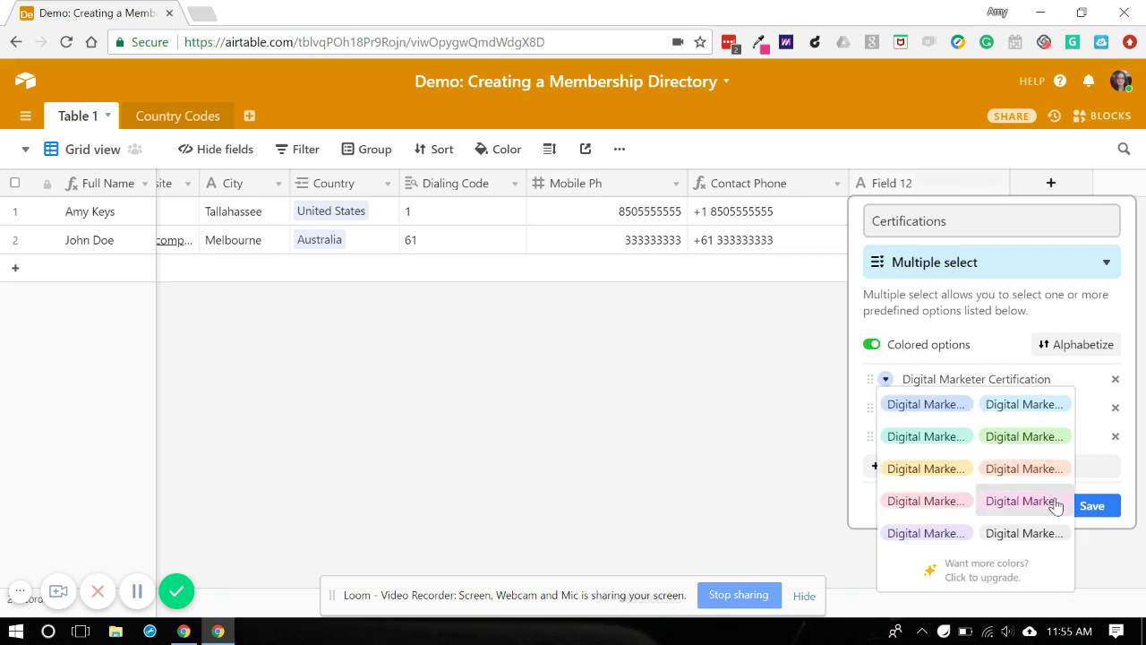
left_click(993, 346)
left_click(871, 345)
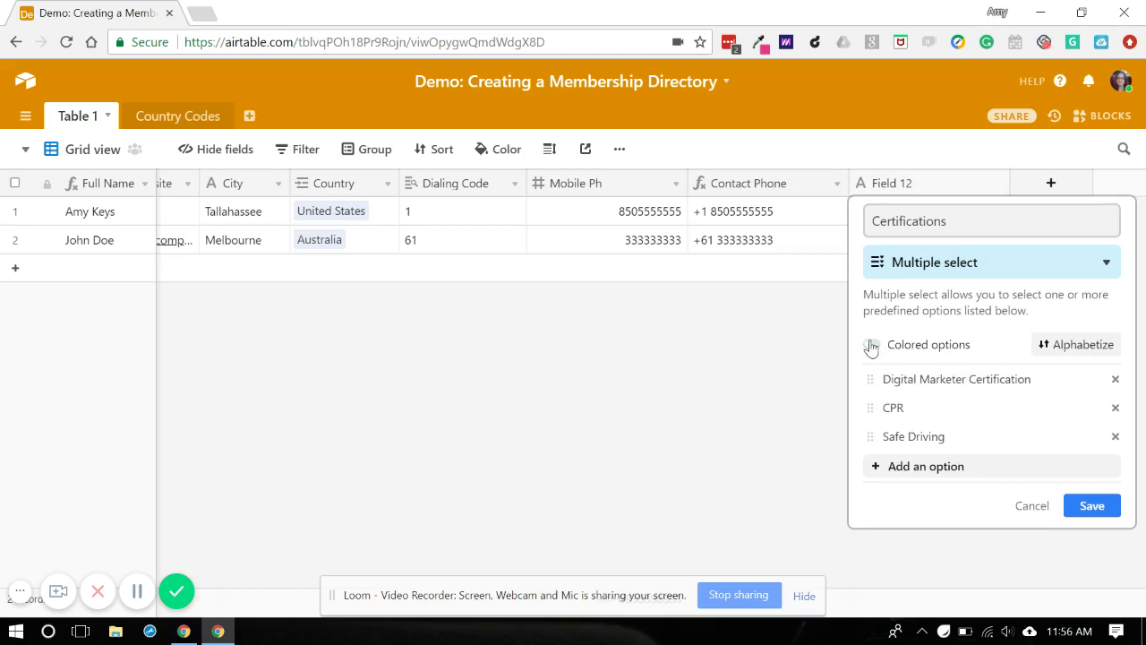
left_click(871, 344)
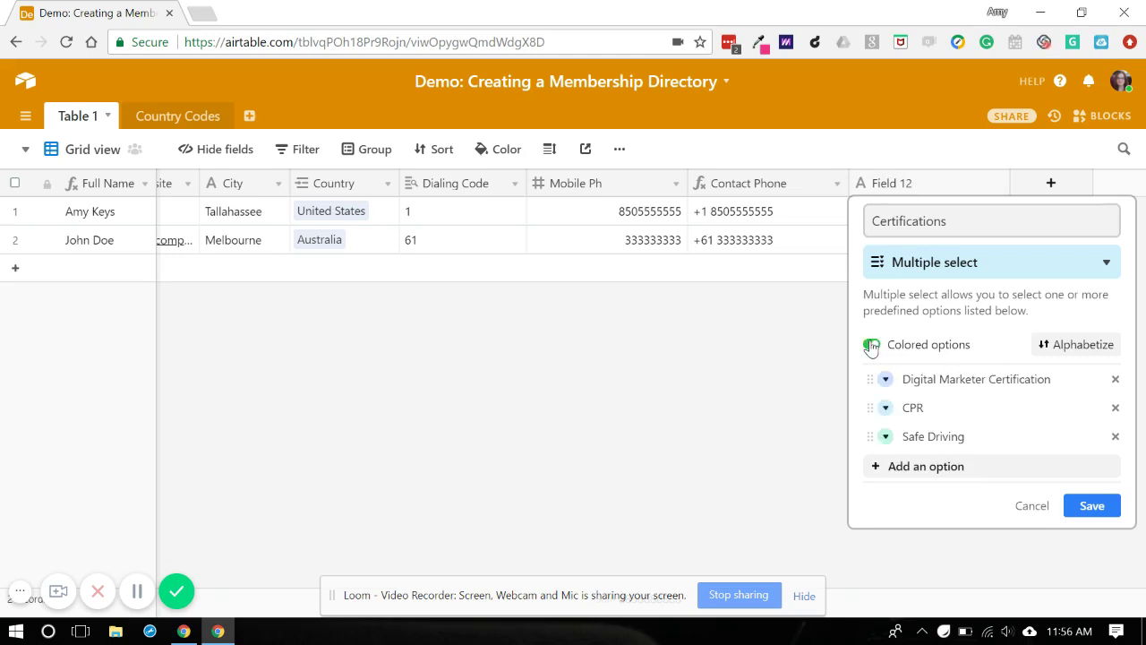
left_click(1082, 355)
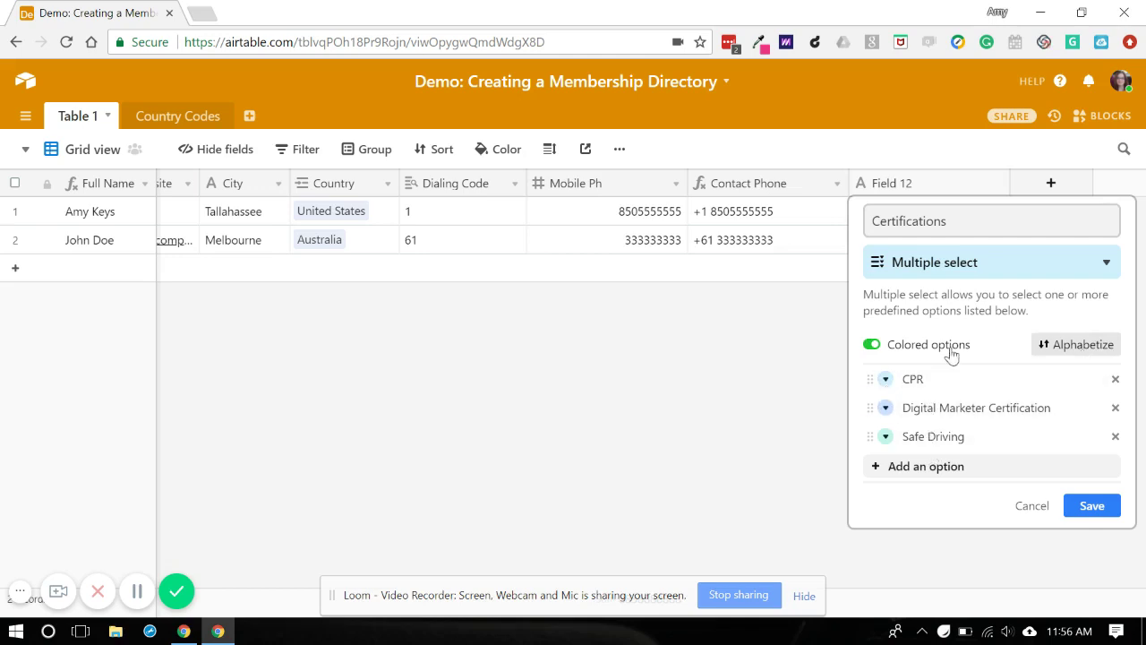
Save the Certifications field and tag the first record with CPR.
left_click(1092, 506)
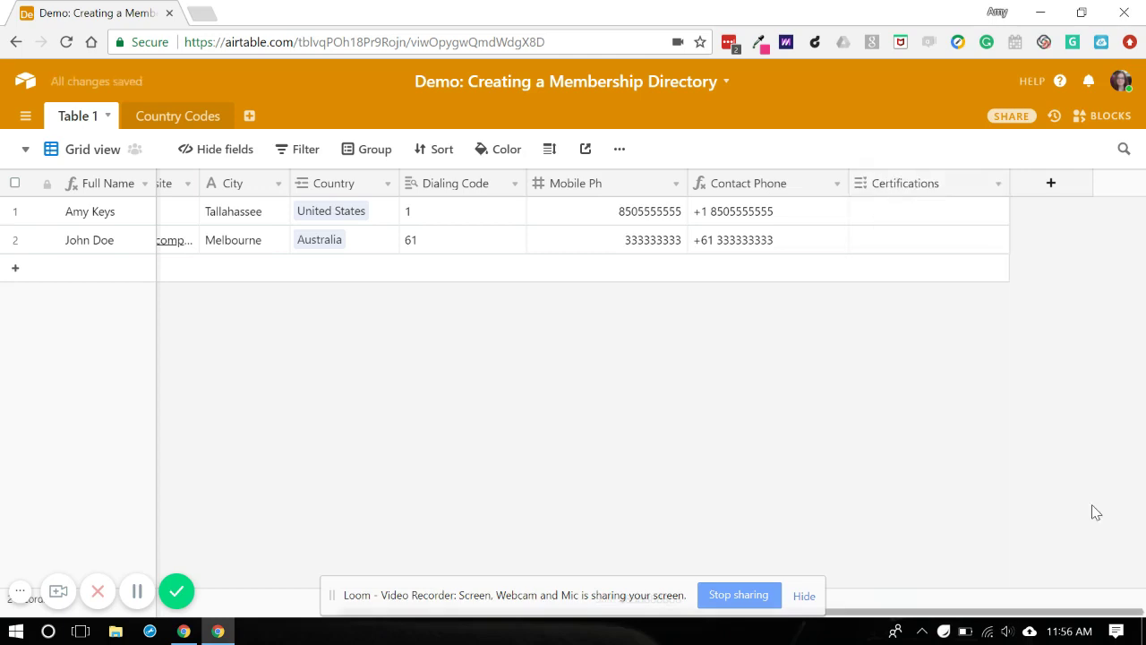
left_click(865, 215)
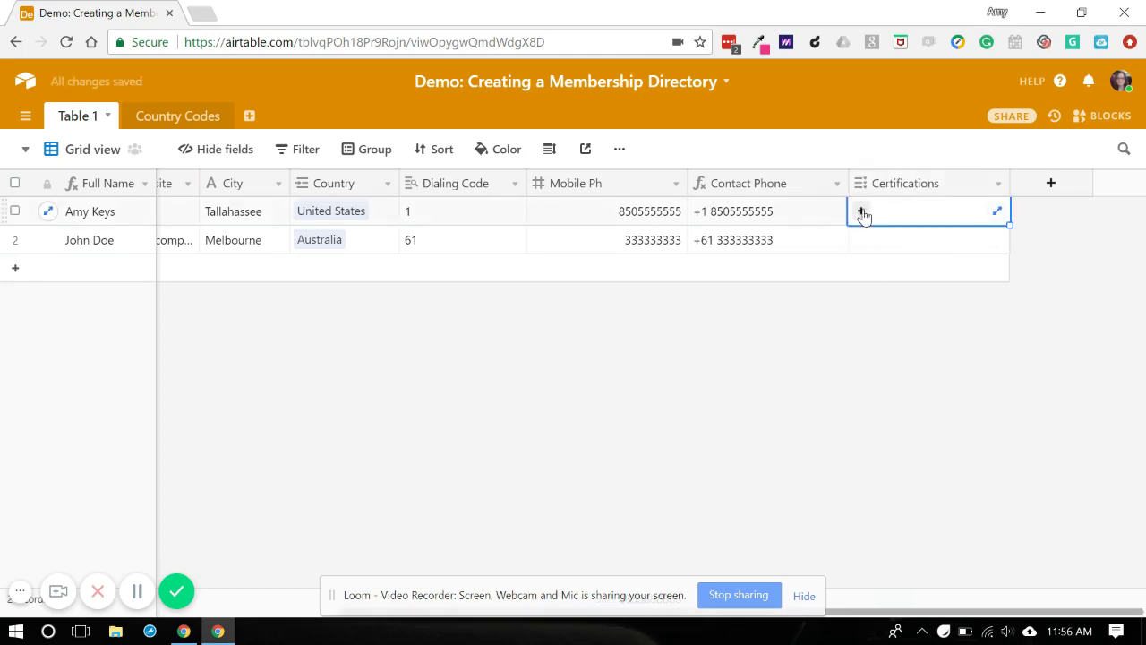
left_click(862, 212)
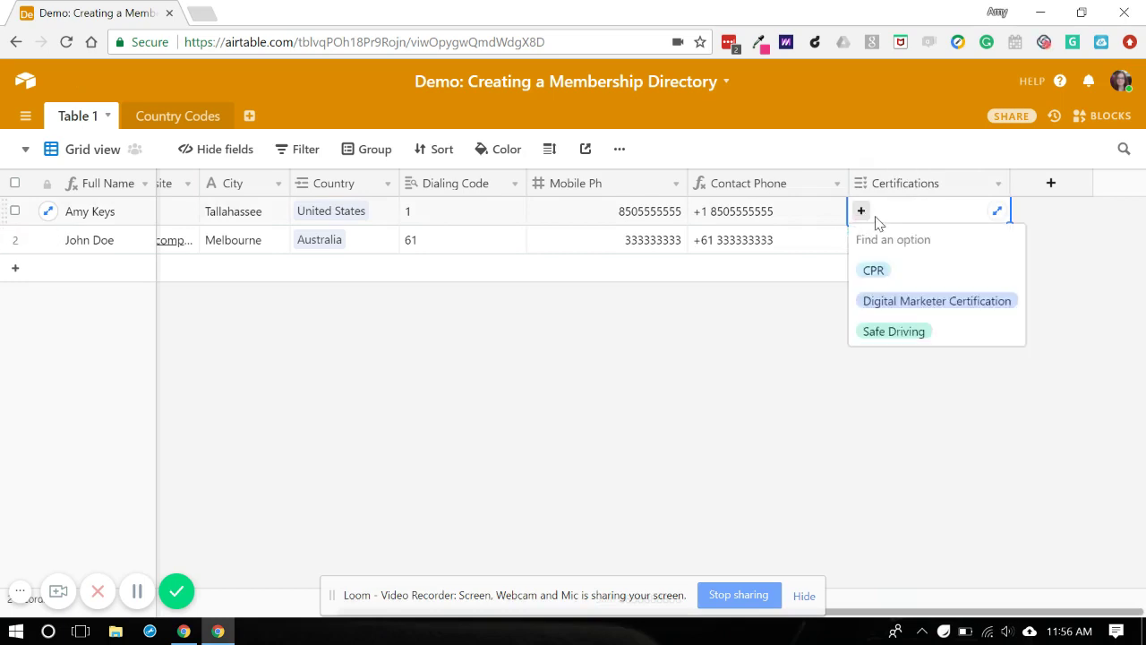
left_click(873, 272)
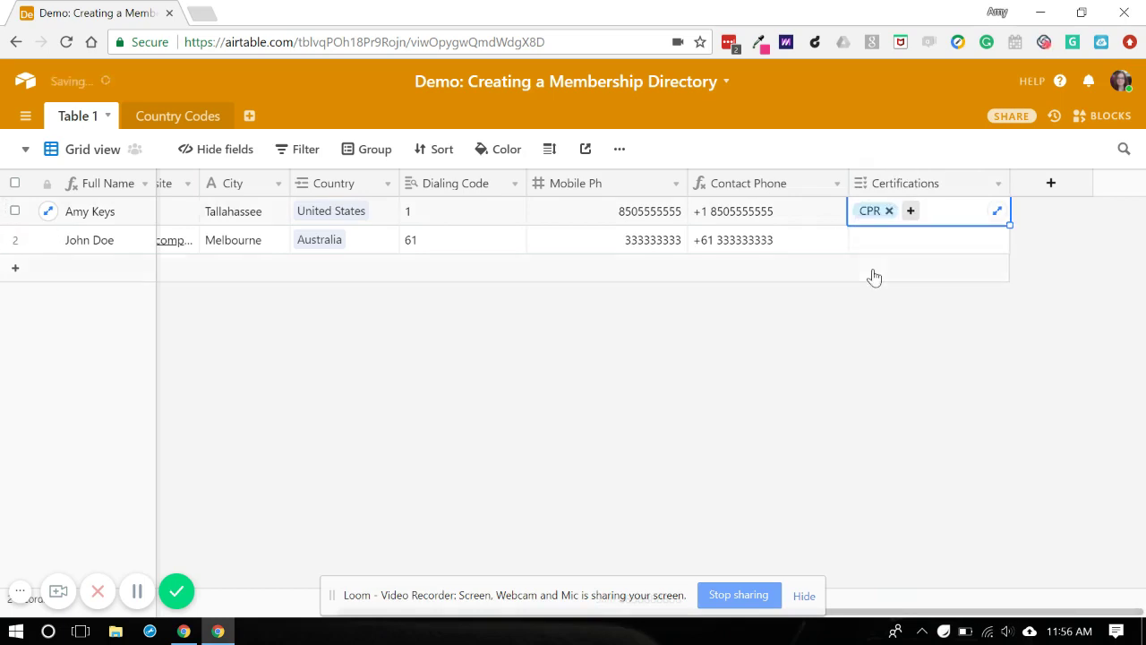
Tag the second record with CPR, Digital Marketer Certification and Safe Driving, and widen the column.
left_click(872, 244)
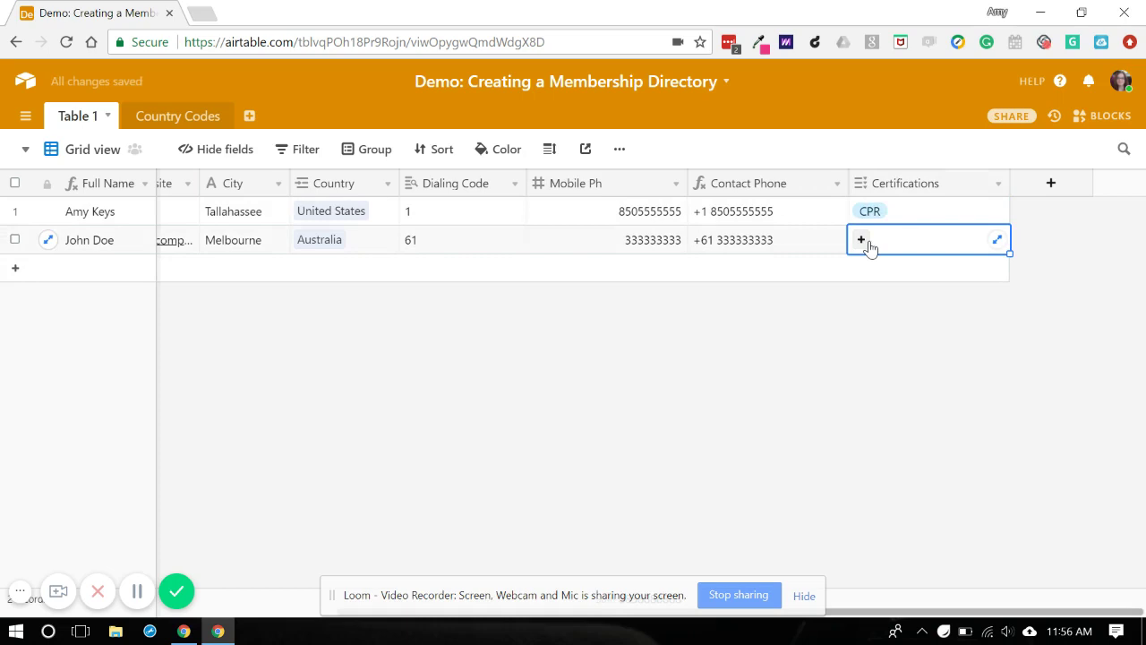
left_click(863, 242)
left_click(870, 297)
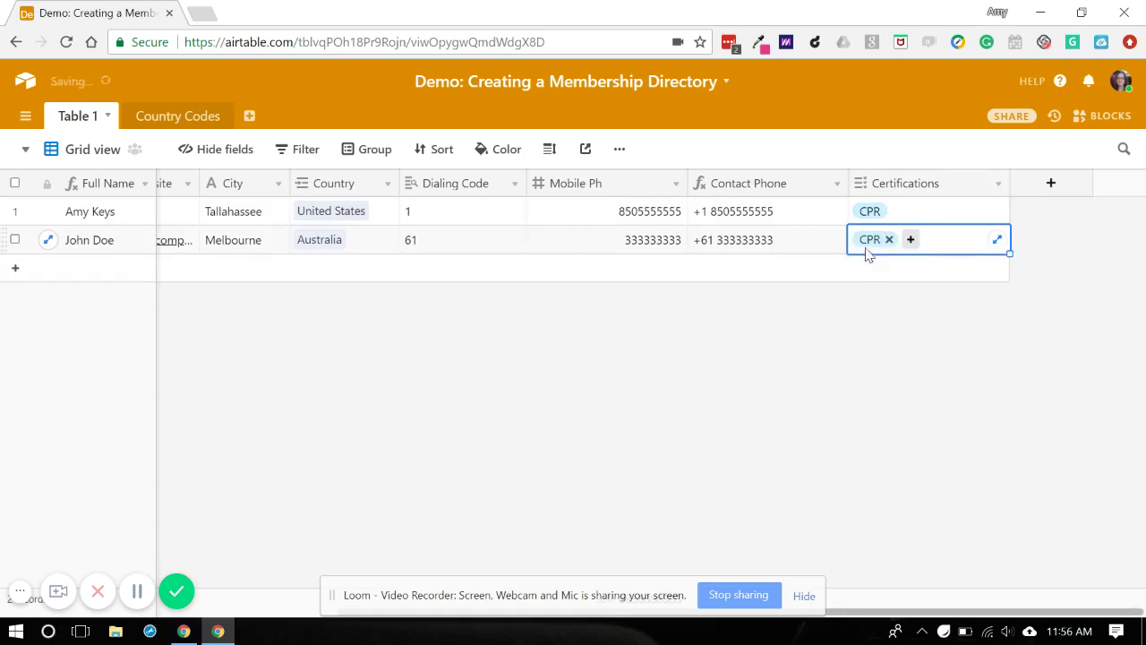
left_click(910, 240)
left_click(915, 300)
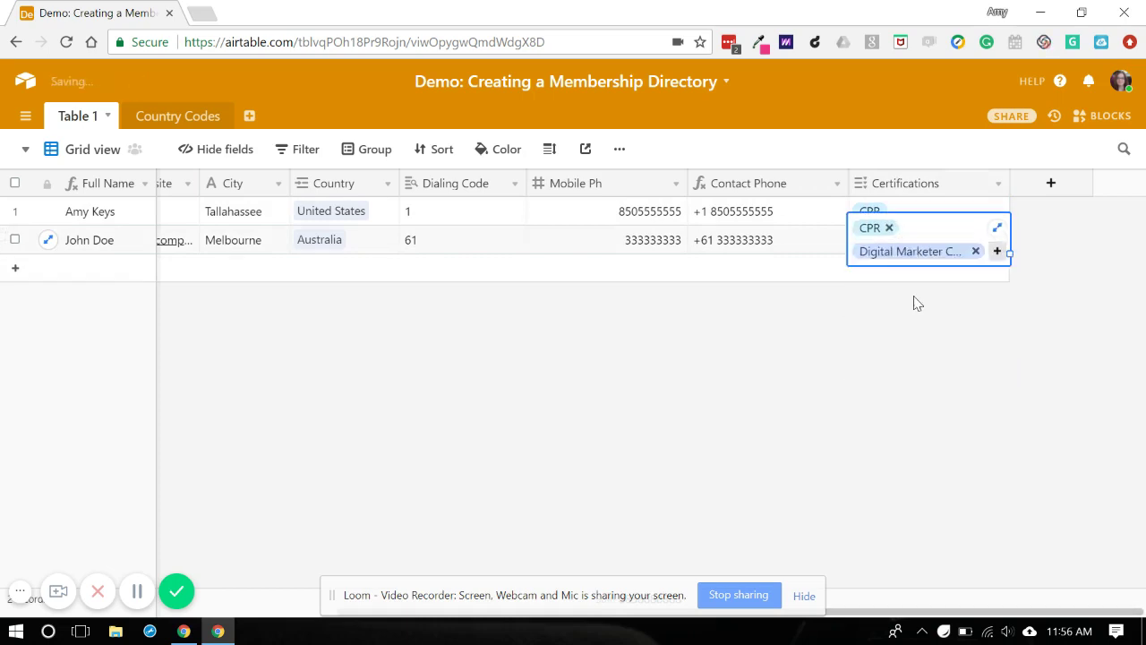
left_click(996, 251)
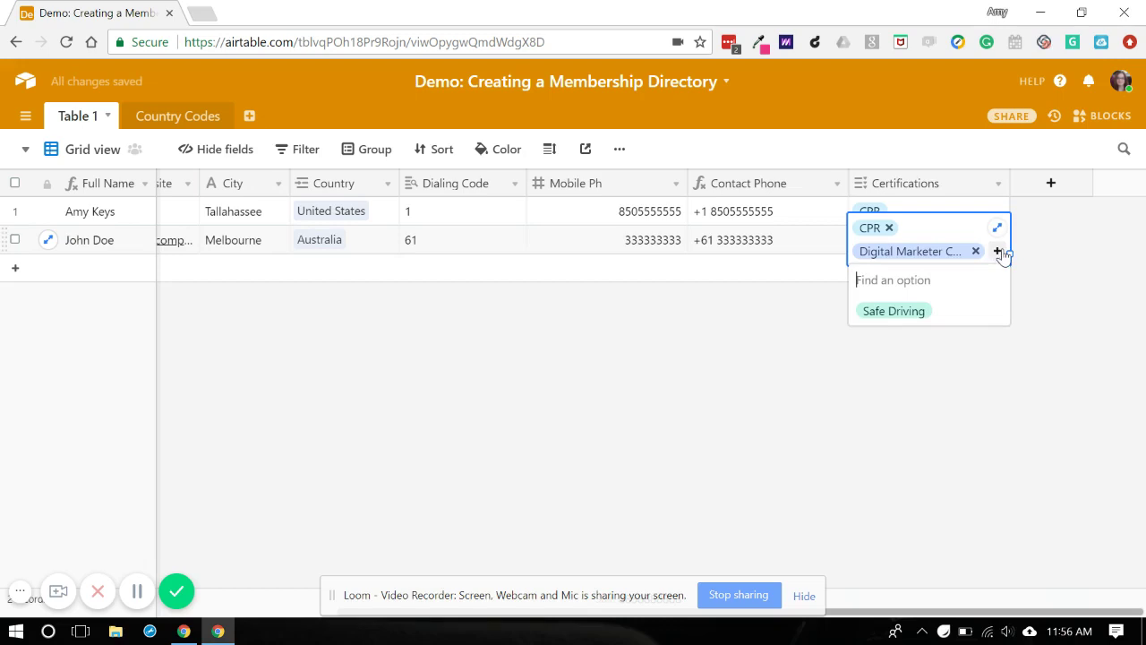
key("Escape")
left_click(917, 334)
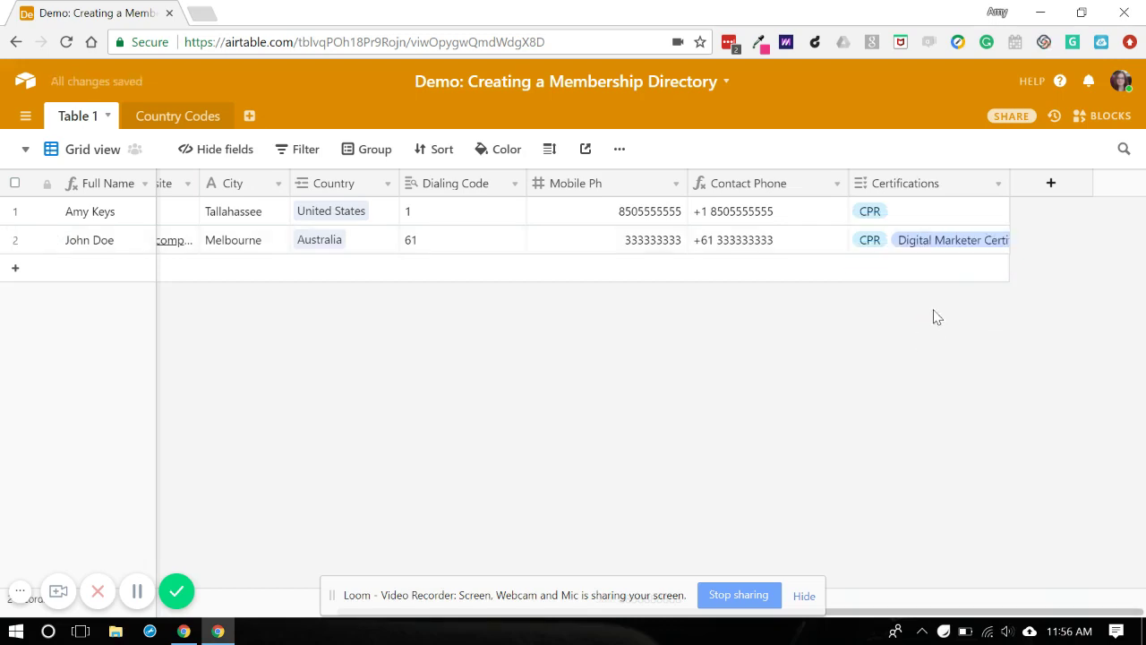
left_click_drag(1012, 179, 1142, 185)
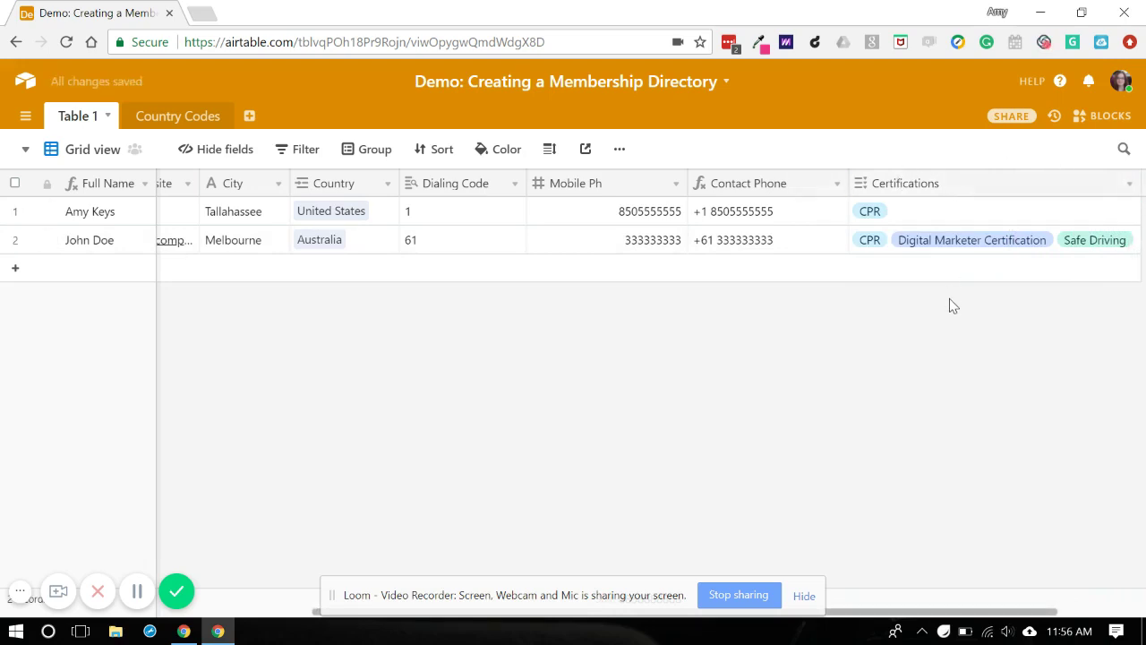
mouse_move(931, 611)
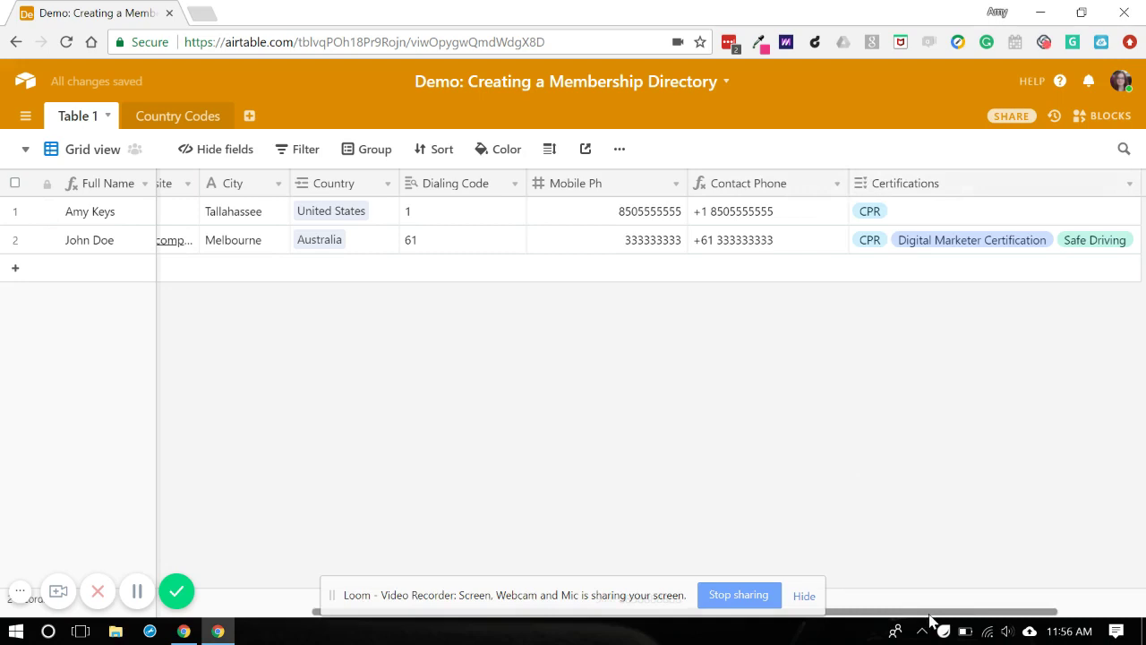
Add an Attachment field named Photo after Certifications and save it.
left_click_drag(929, 612, 1049, 609)
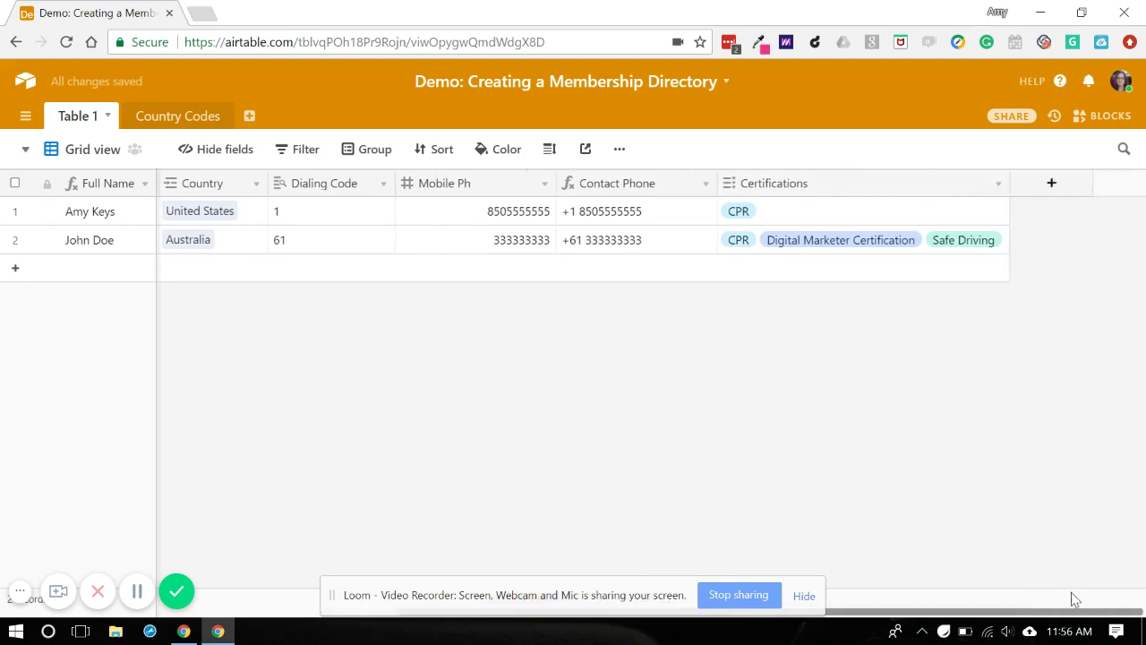
left_click(1051, 184)
left_click(1087, 265)
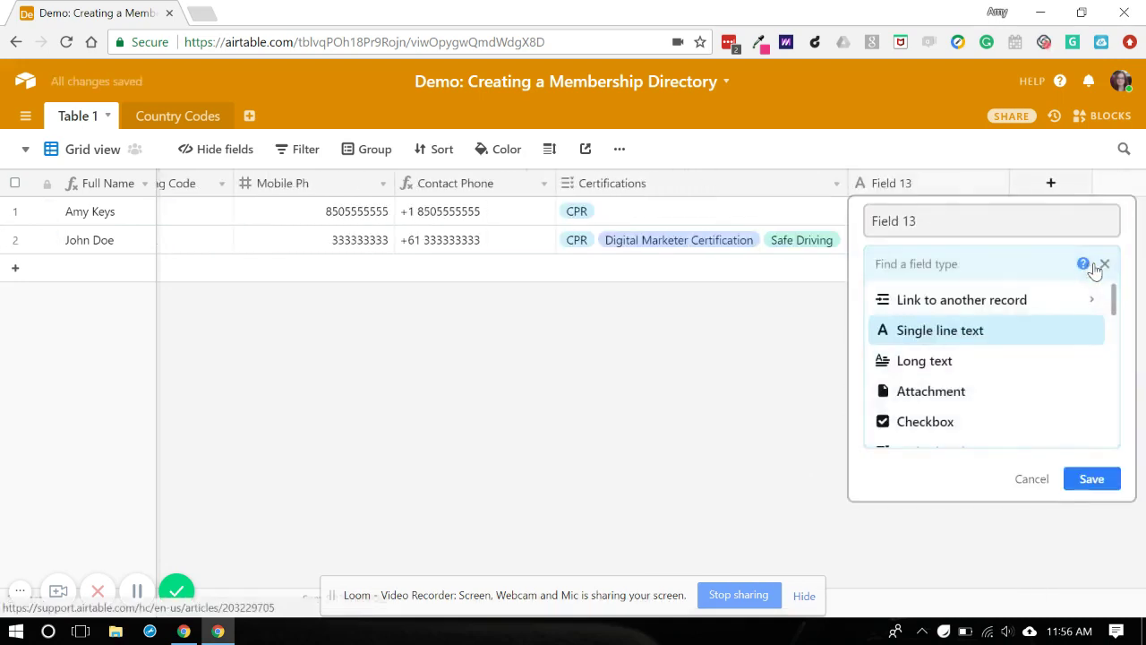
left_click_drag(1117, 306, 1117, 326)
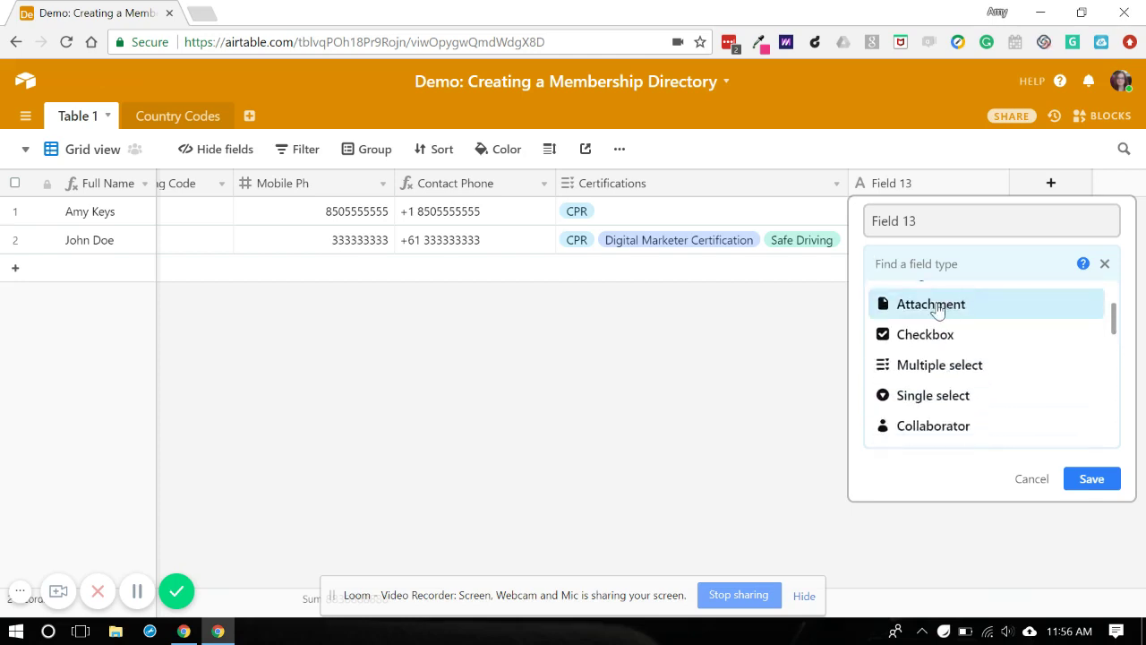
left_click(936, 307)
left_click_drag(936, 220, 866, 221)
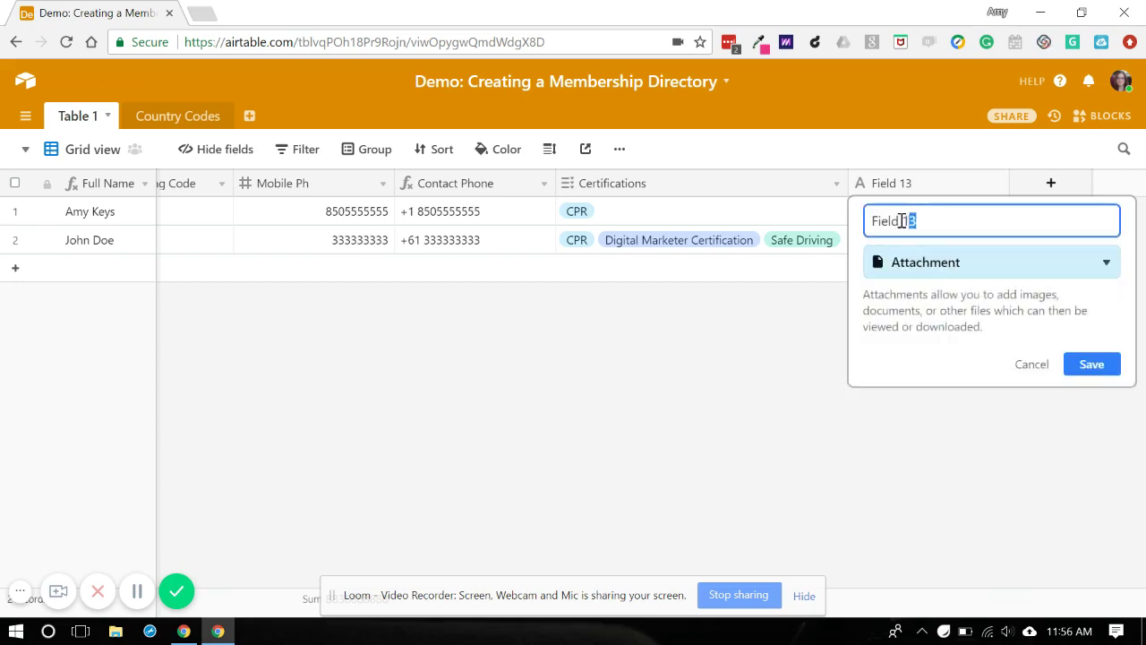
type("Photo")
left_click(1092, 369)
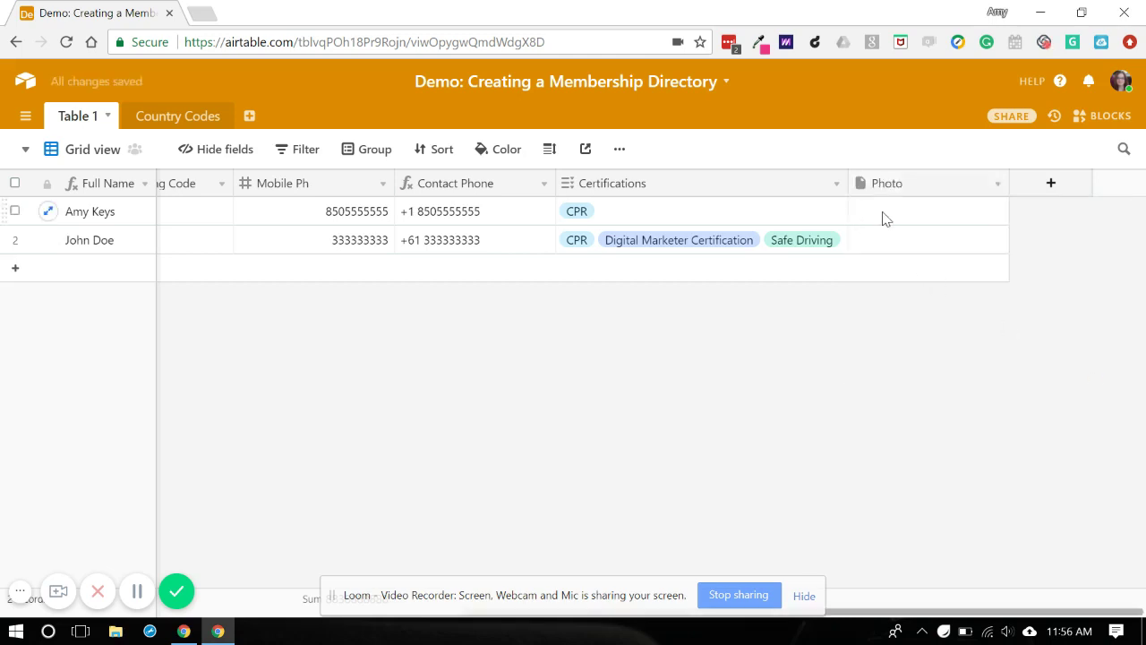
left_click(891, 215)
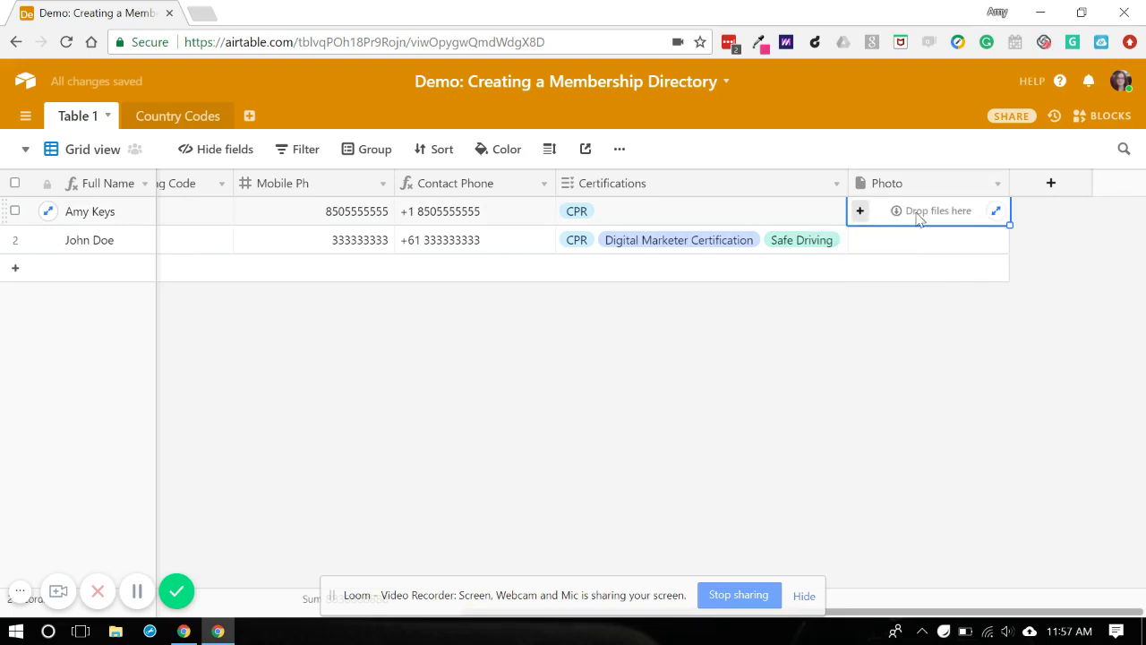
left_click(860, 212)
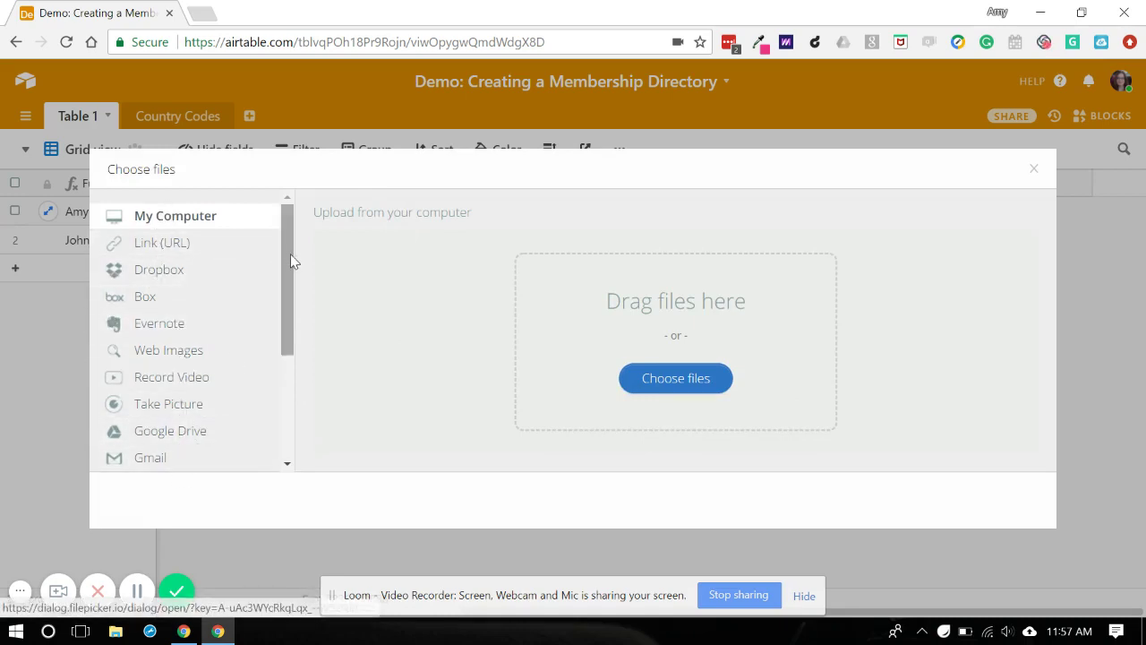
mouse_move(285, 265)
left_mouse_down()
mouse_move(282, 401)
mouse_move(285, 221)
left_mouse_up()
key("Escape")
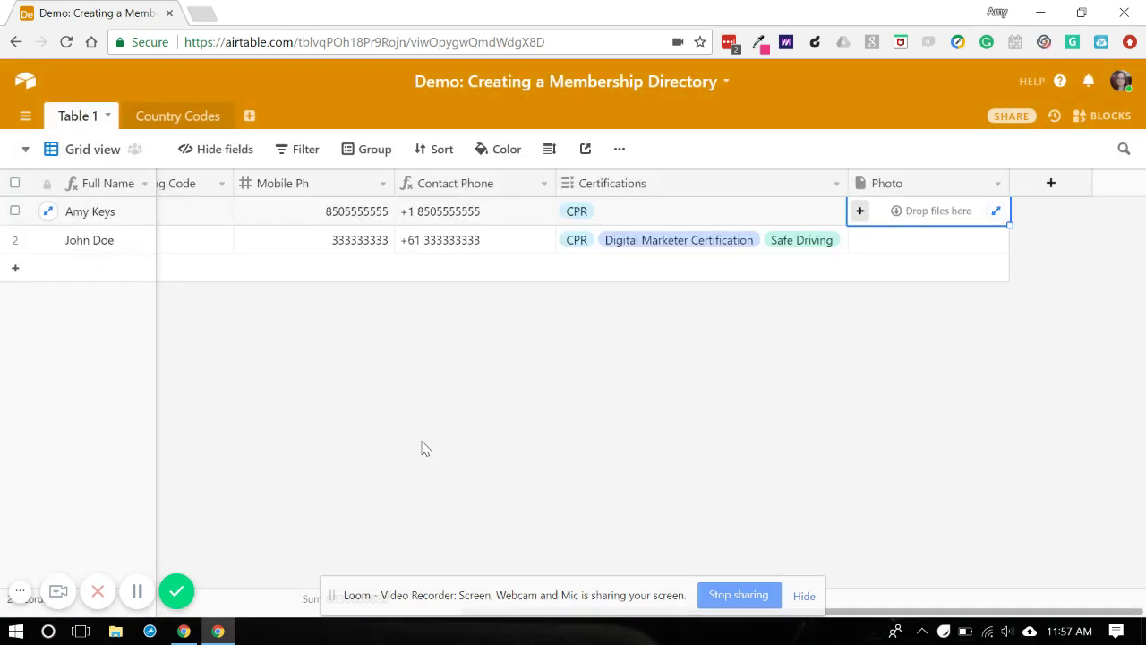